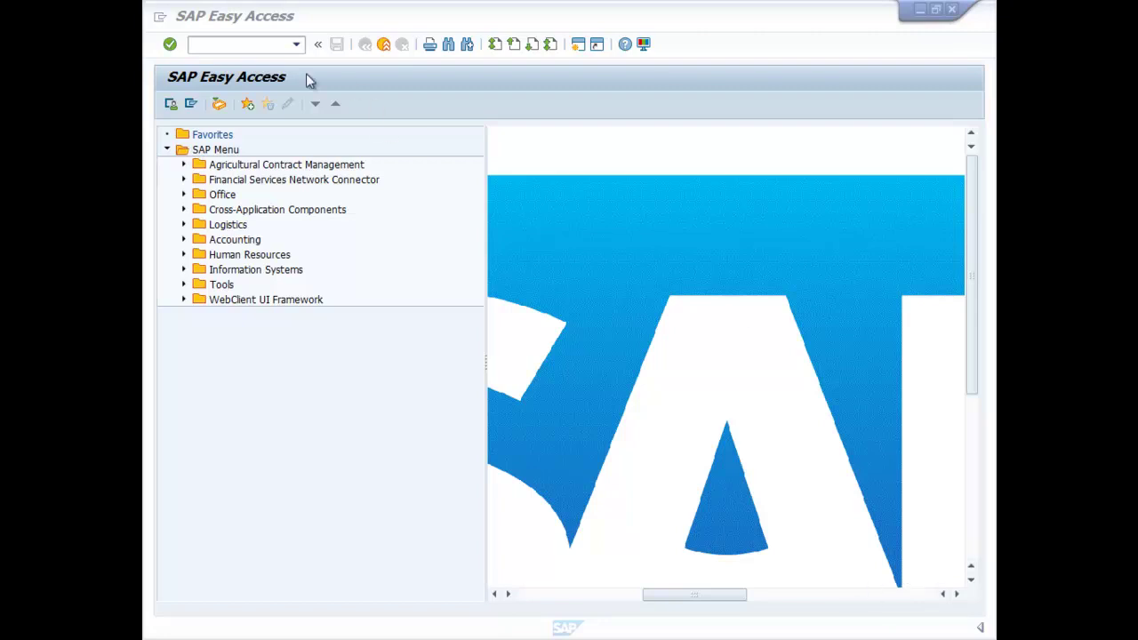
Run transaction SPRO and open the SAP Reference IMG with F5
click(261, 47)
text(spro)
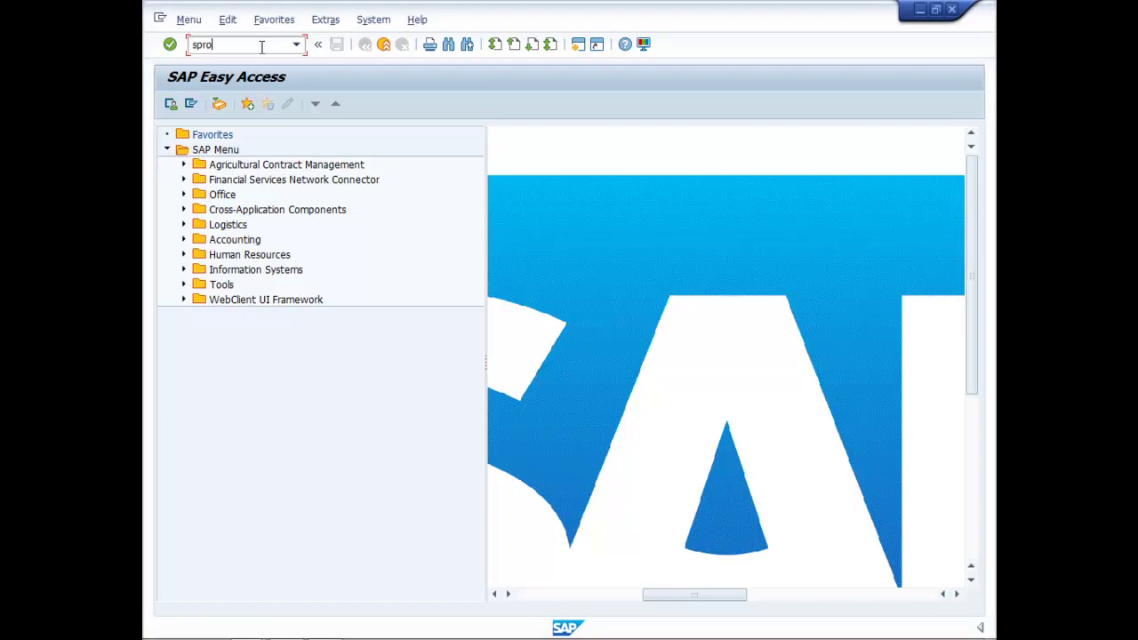
key(Return)
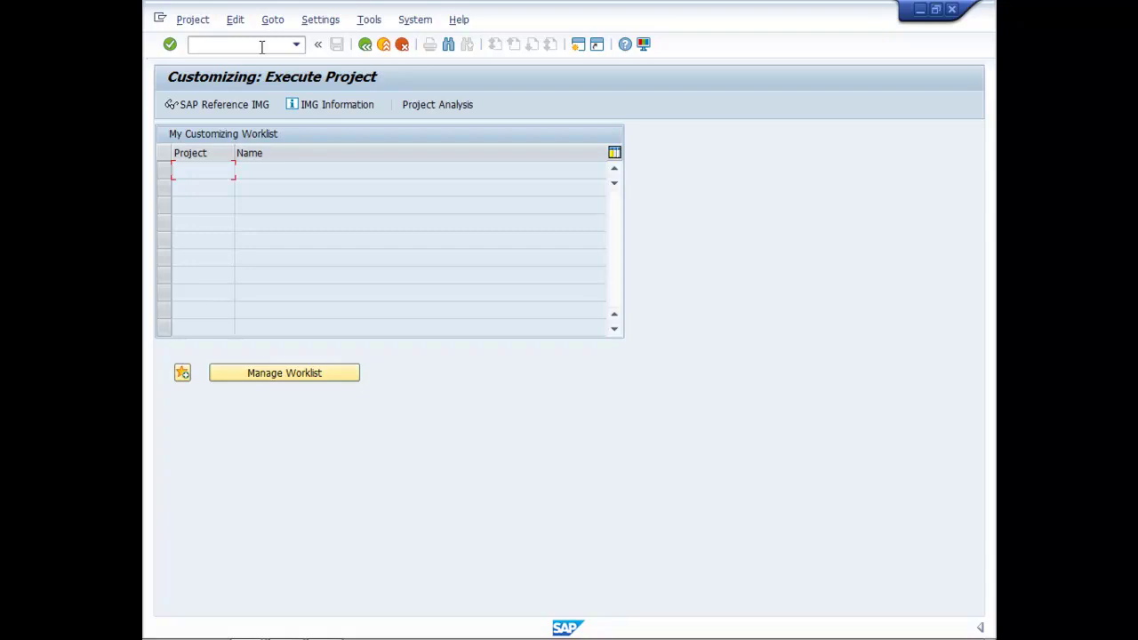
key(F5)
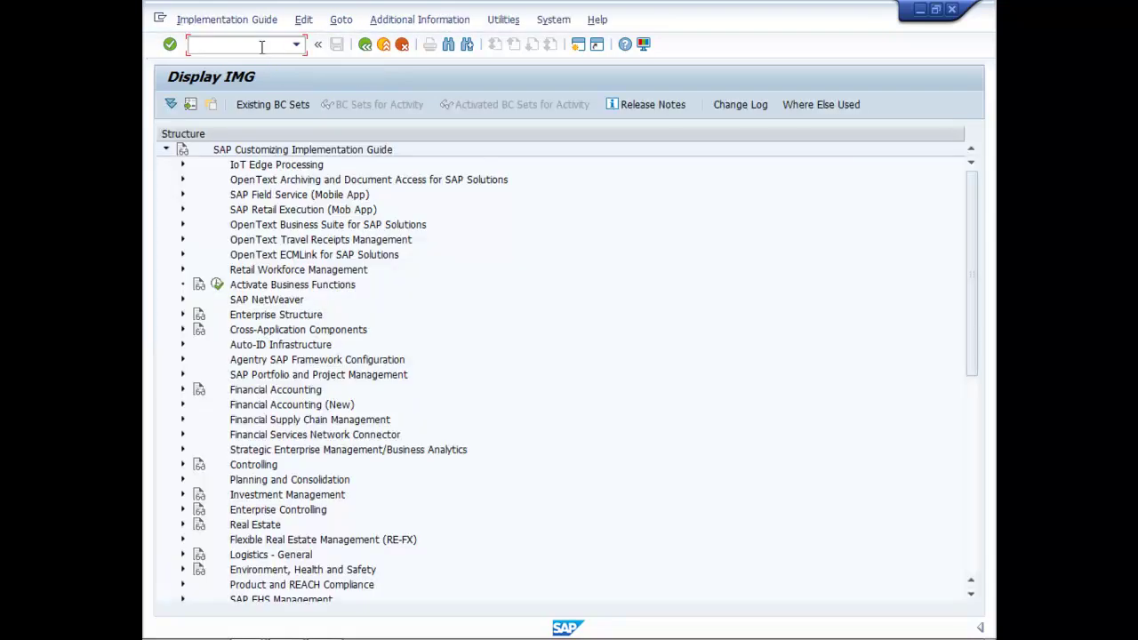
Expand Financial Accounting (New) > Global Settings > Withholding Tax > Extended Withholding Tax in the IMG
click(183, 405)
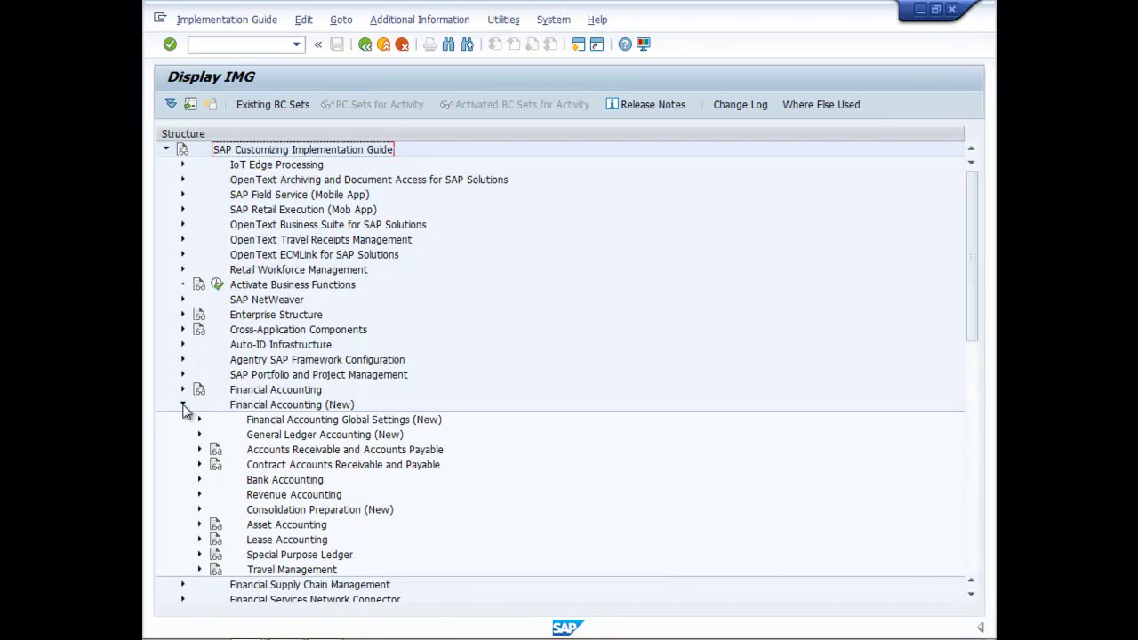
click(200, 419)
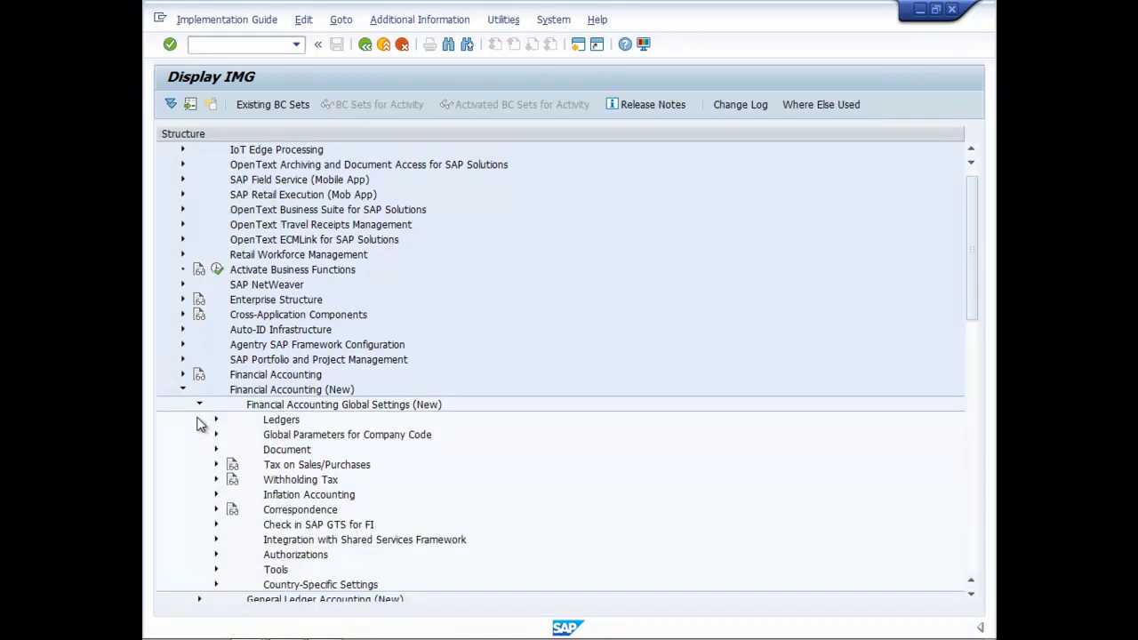
scroll(525, 455, down, 2)
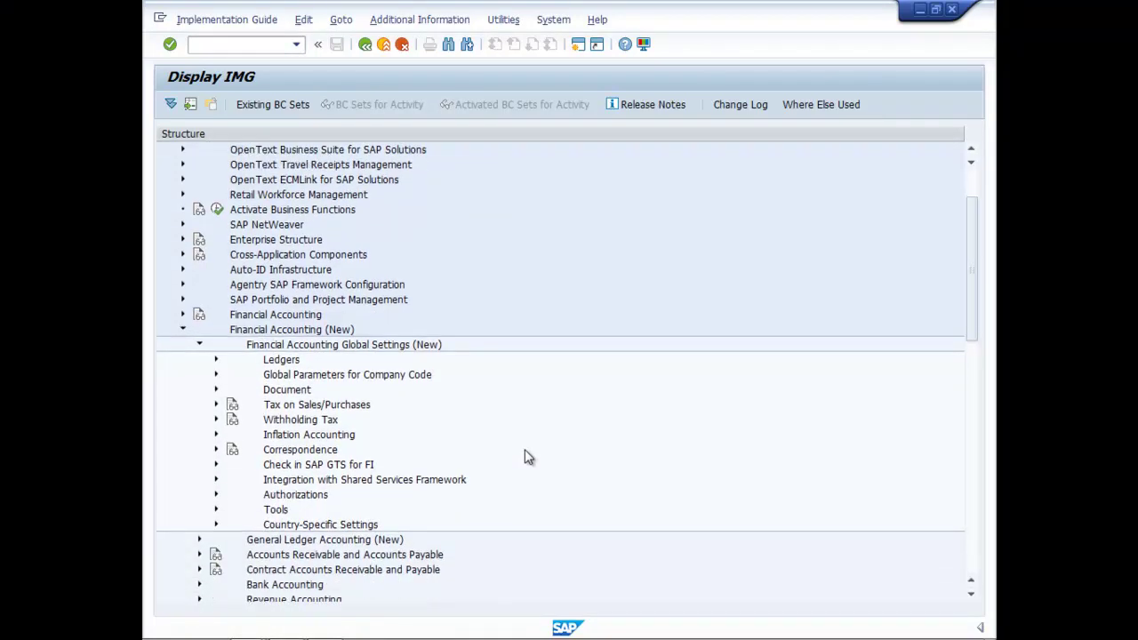
click(215, 420)
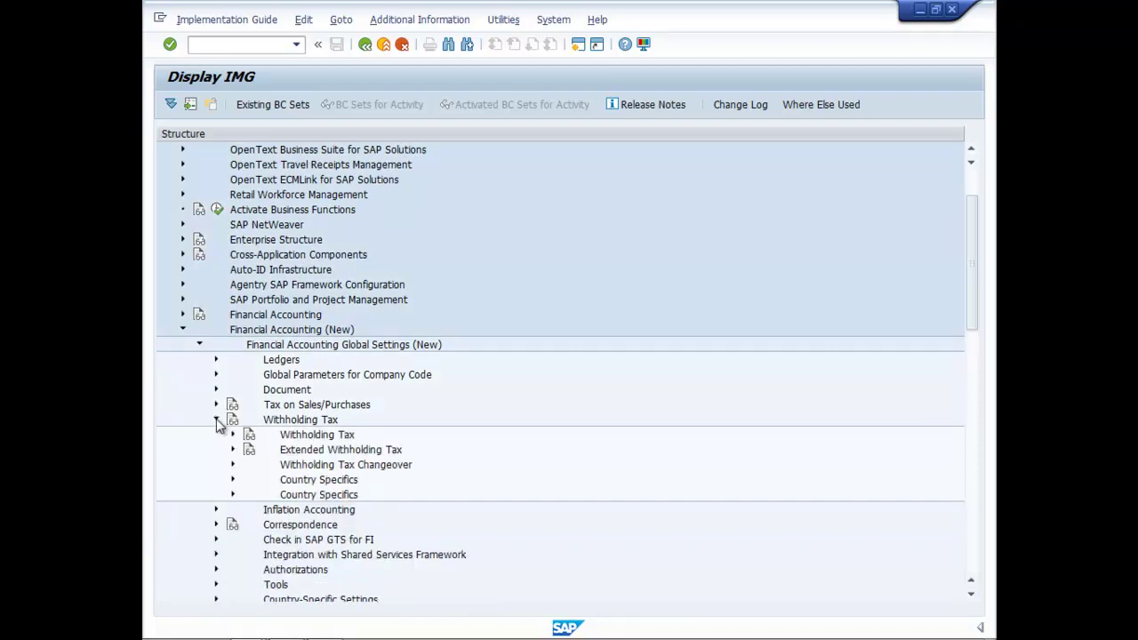
scroll(460, 457, down, 2)
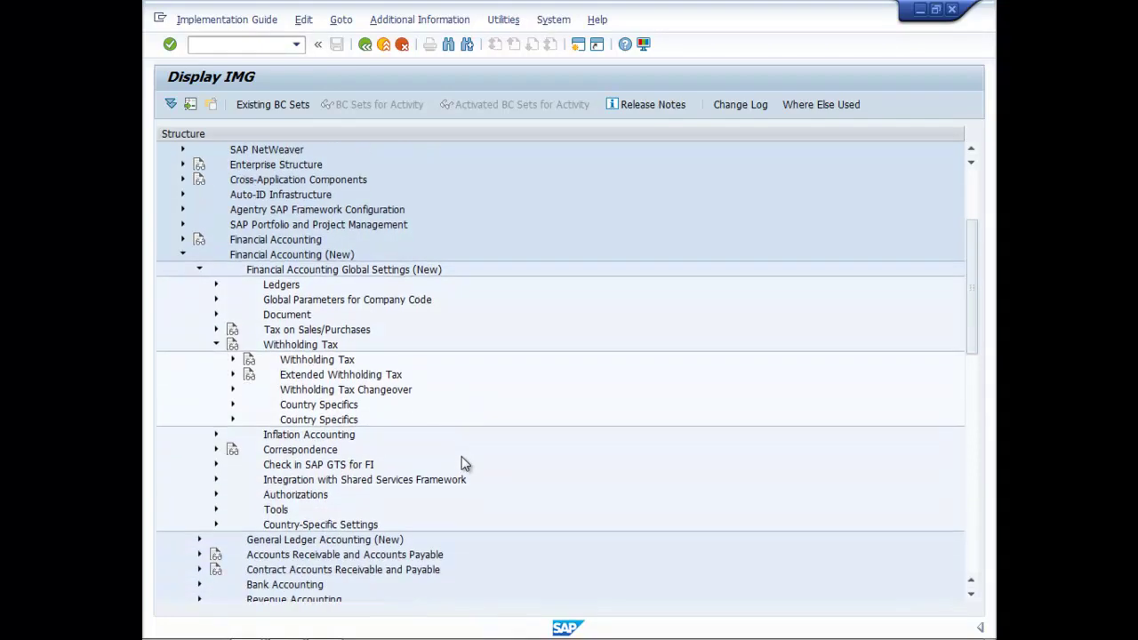
click(231, 374)
Expand Calculation > Withholding Tax Type, run Define Rounding Rule and start New Entries
scroll(534, 483, down, 3)
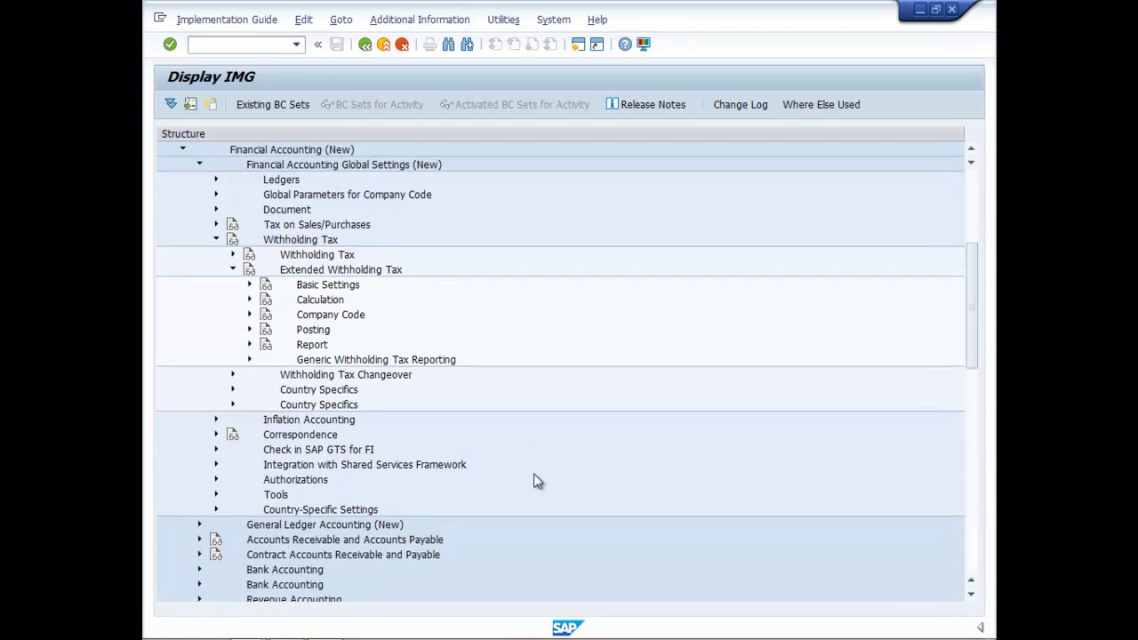
click(249, 301)
scroll(507, 434, down, 2)
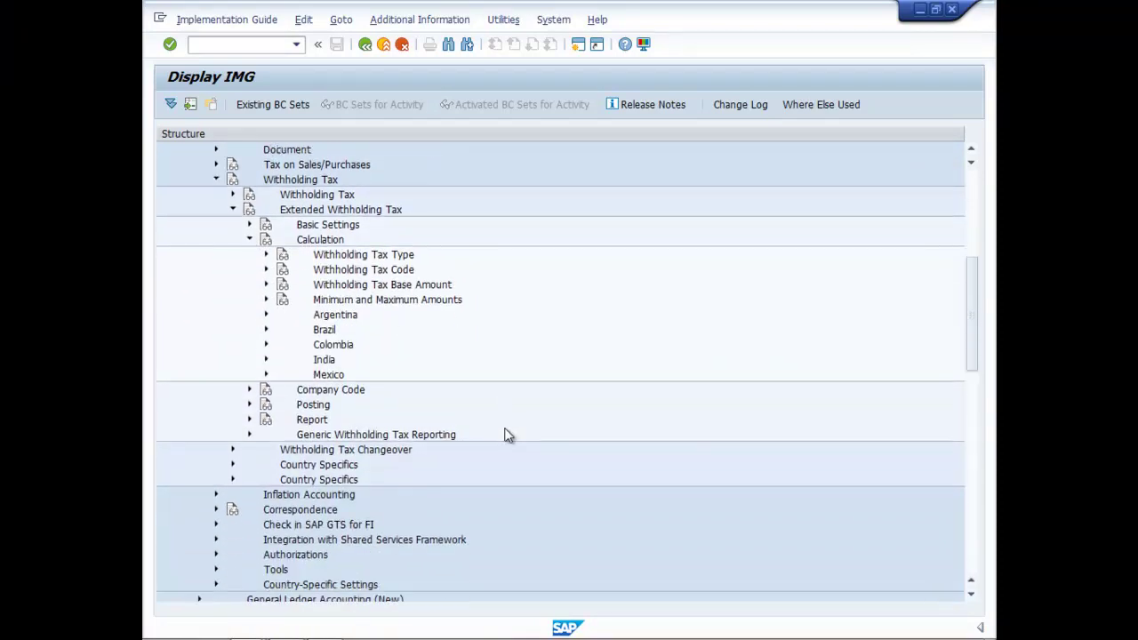
click(266, 255)
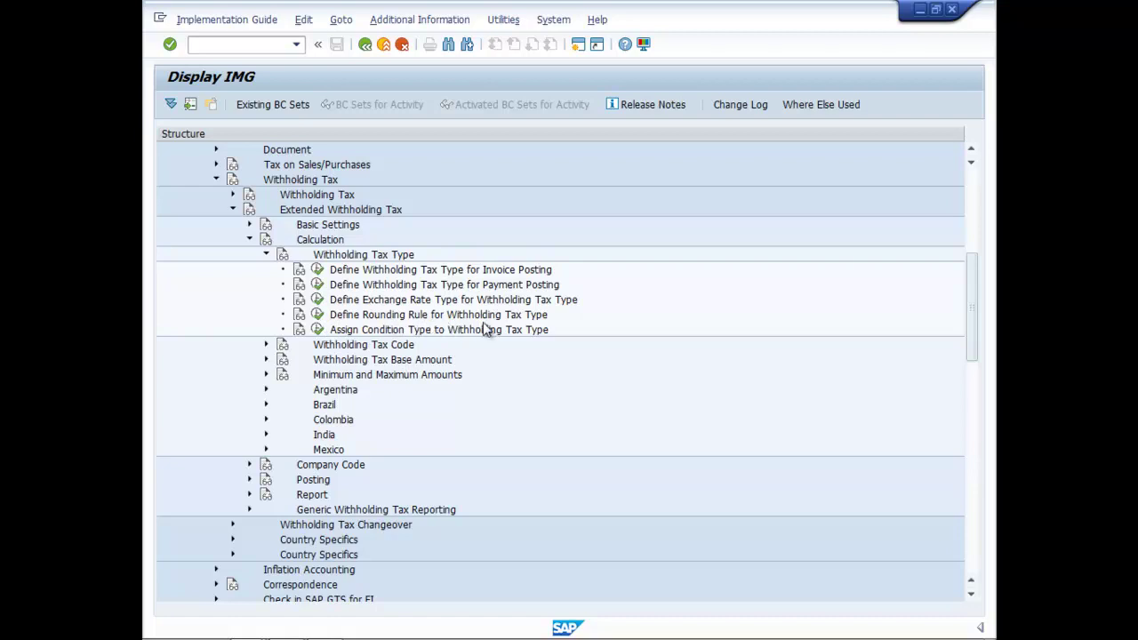
click(317, 316)
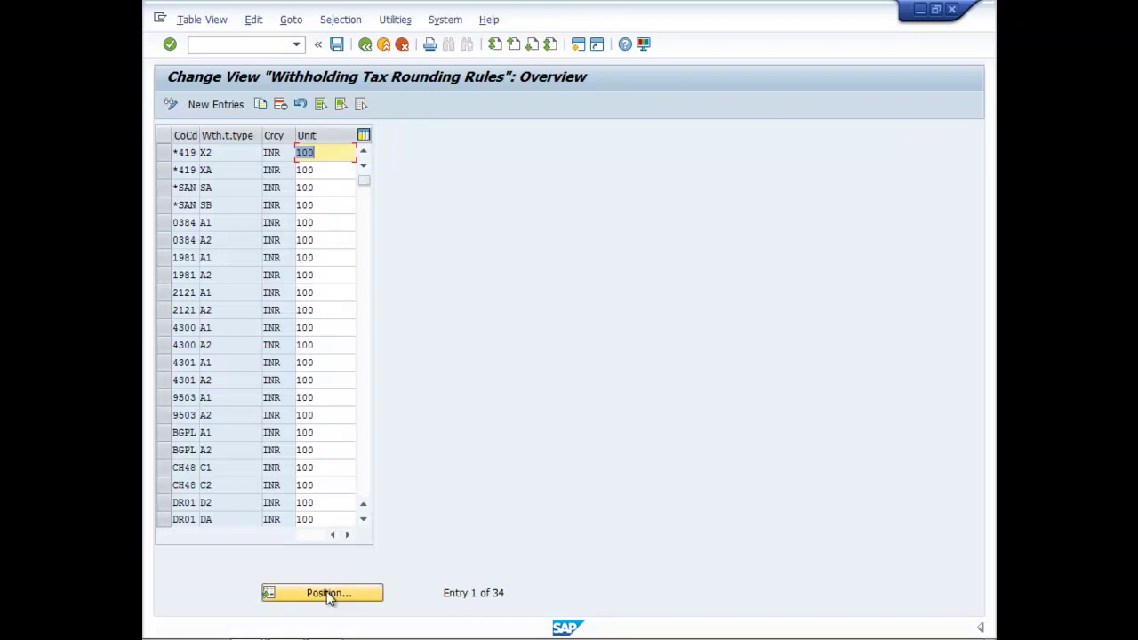
click(219, 104)
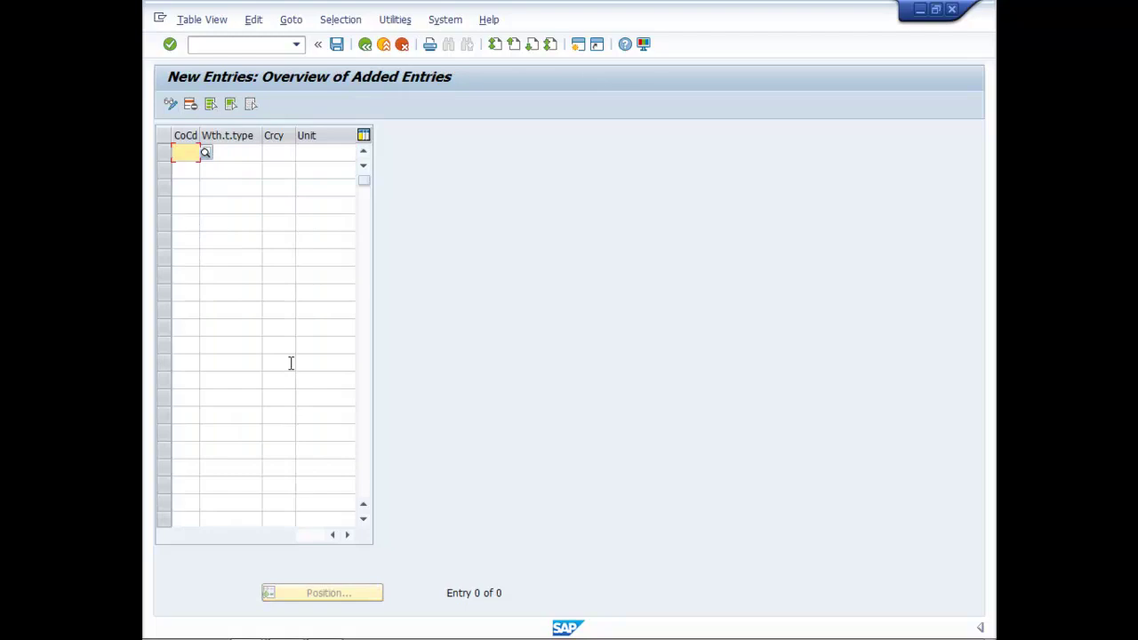
Fill the first row with company code TATA, tax type G1, currency INR and unit 100
text(ta)
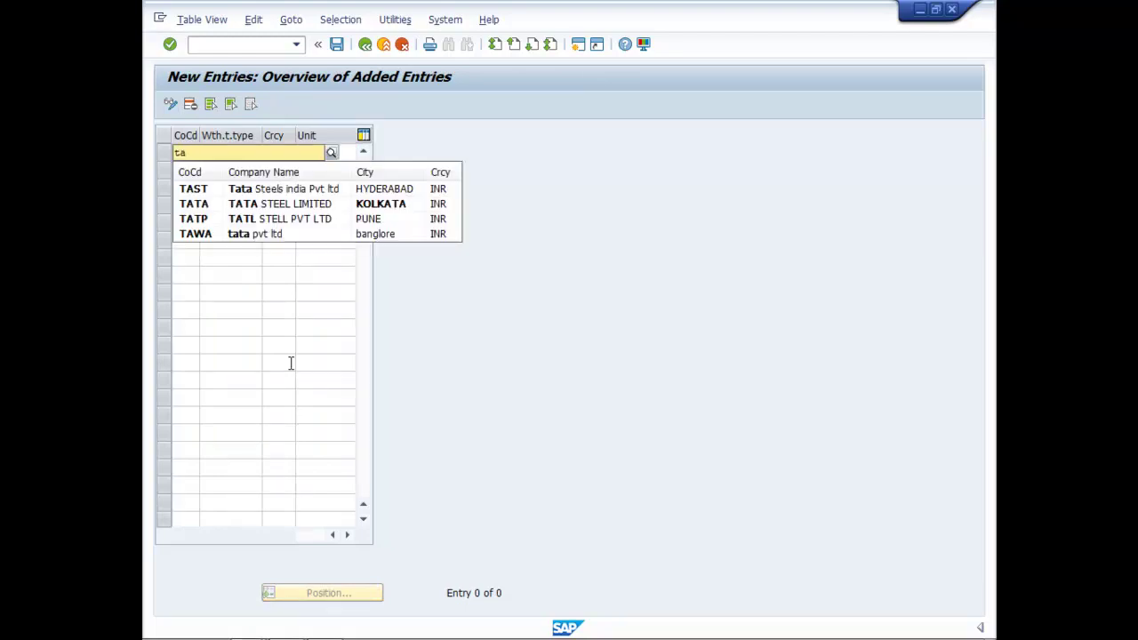
click(240, 204)
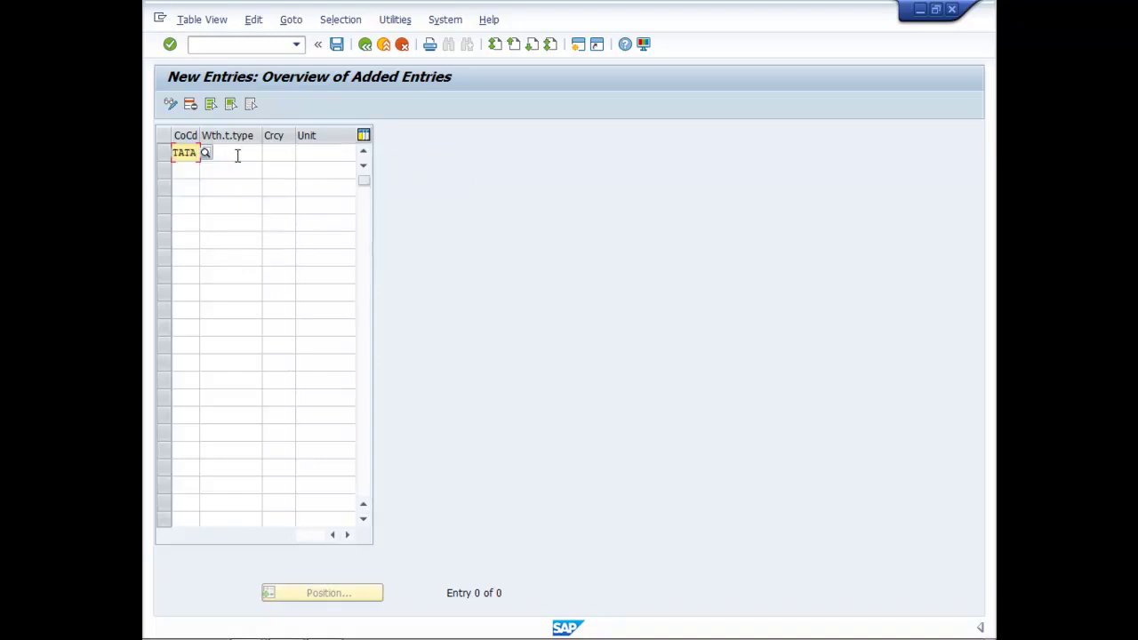
click(240, 155)
text(g)
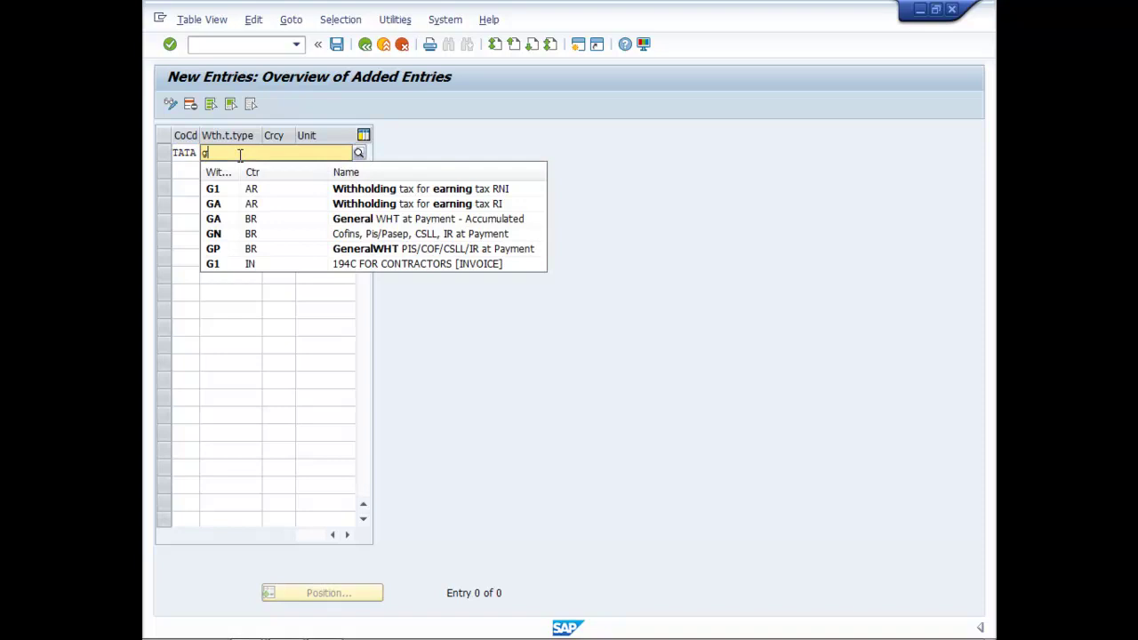
text(1)
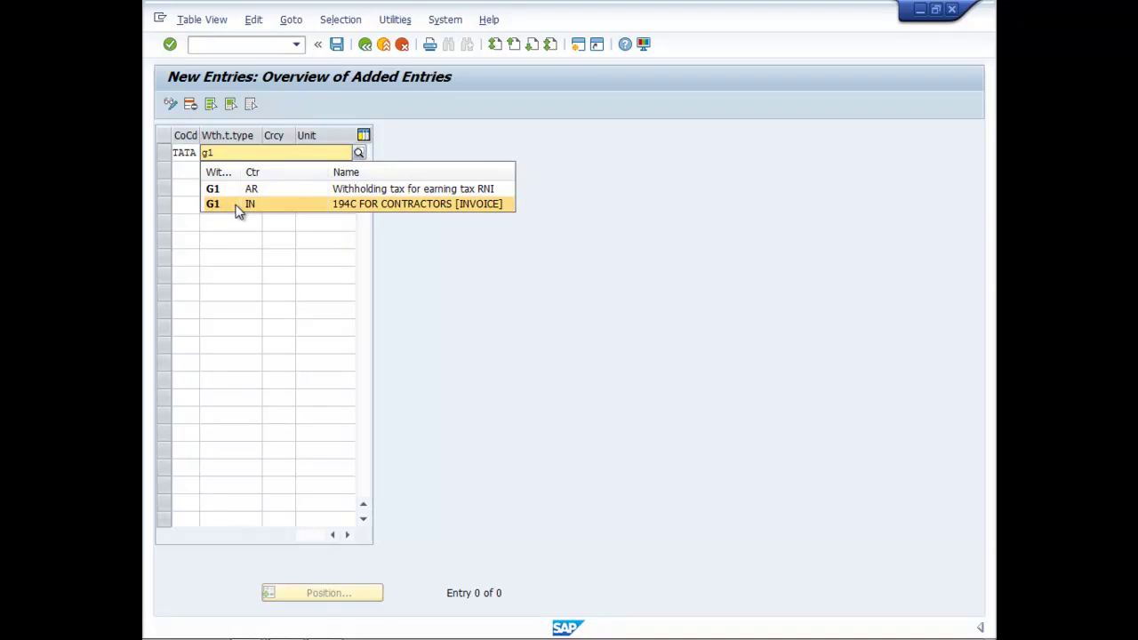
click(387, 211)
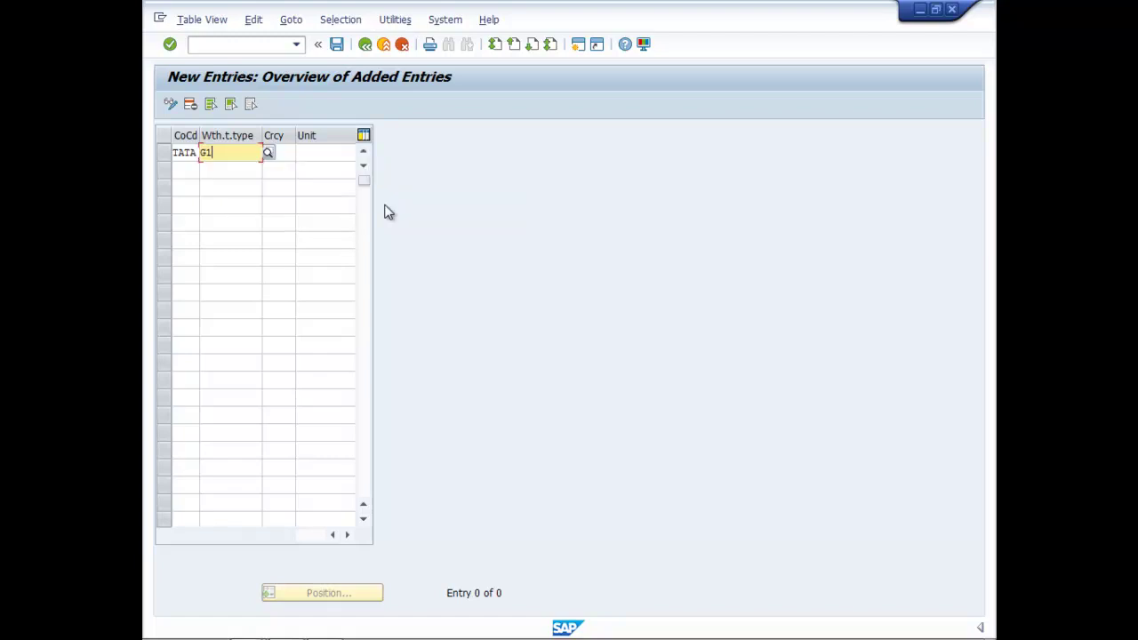
click(286, 154)
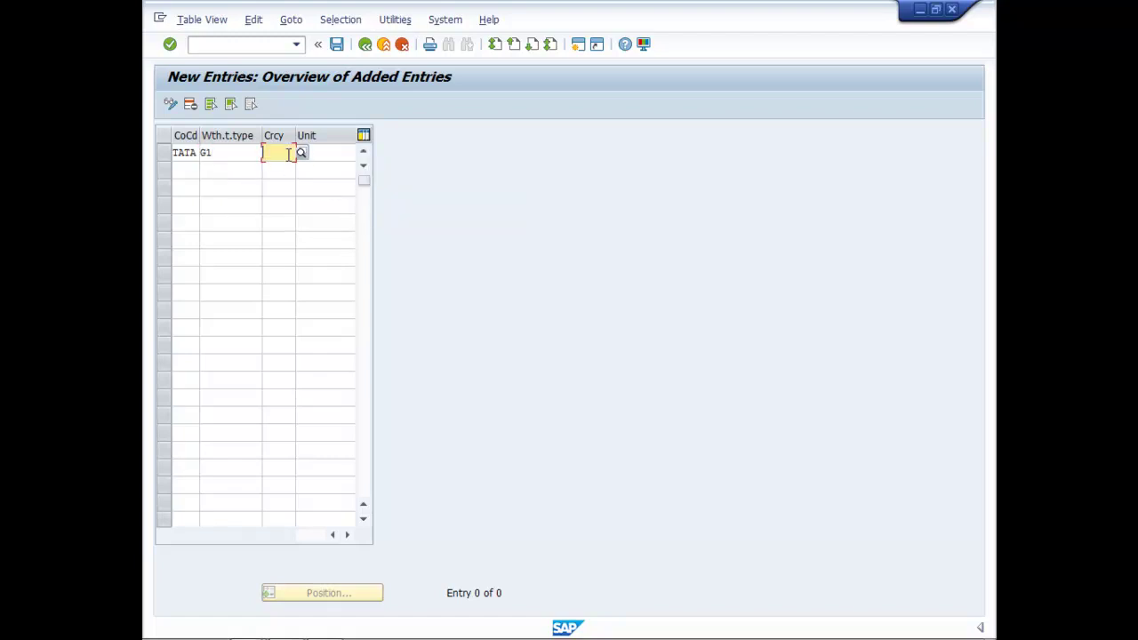
text(i)
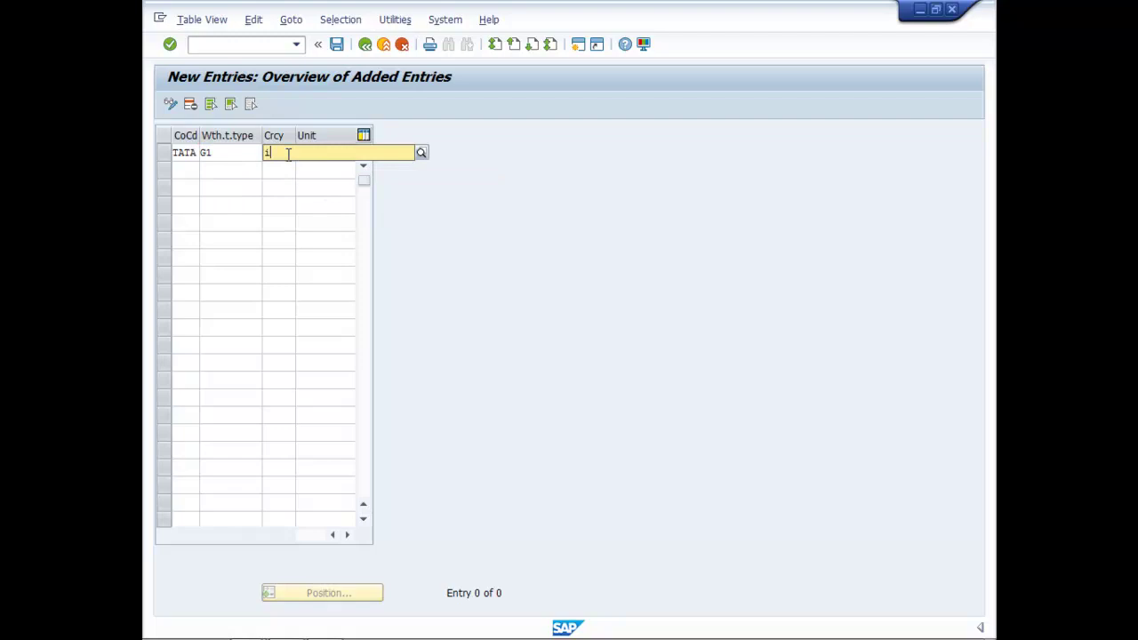
text(nr)
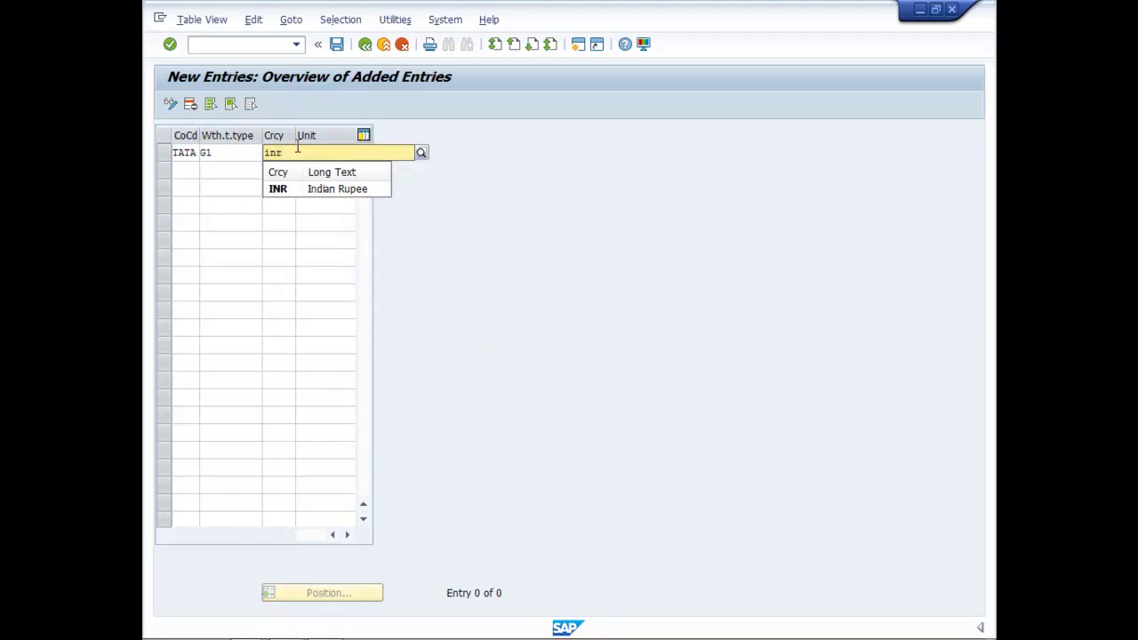
click(350, 196)
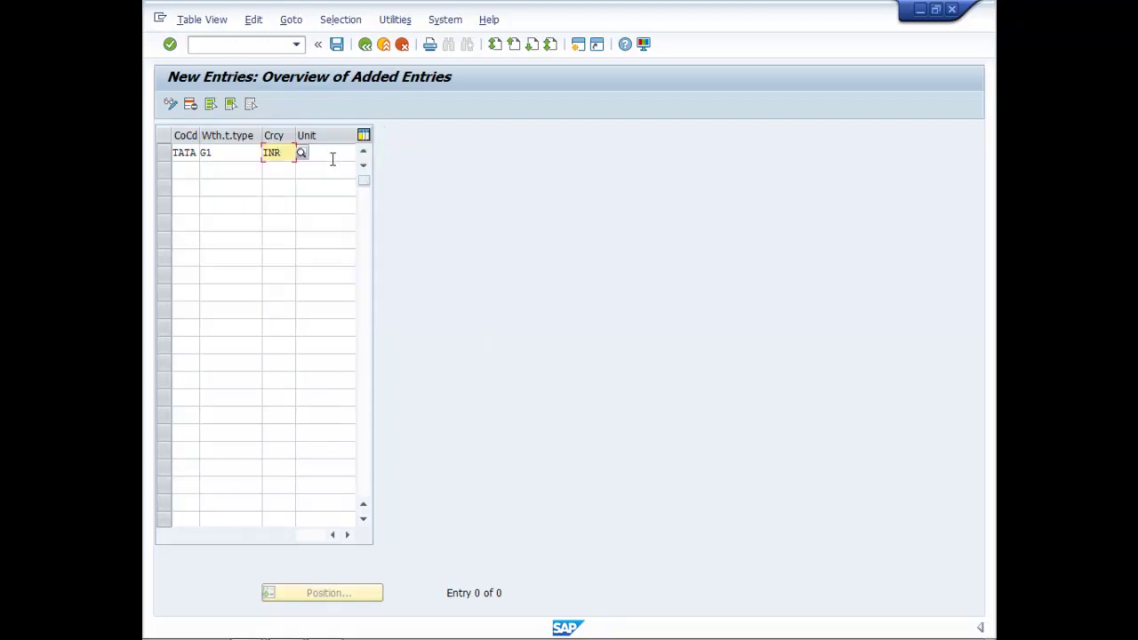
click(333, 153)
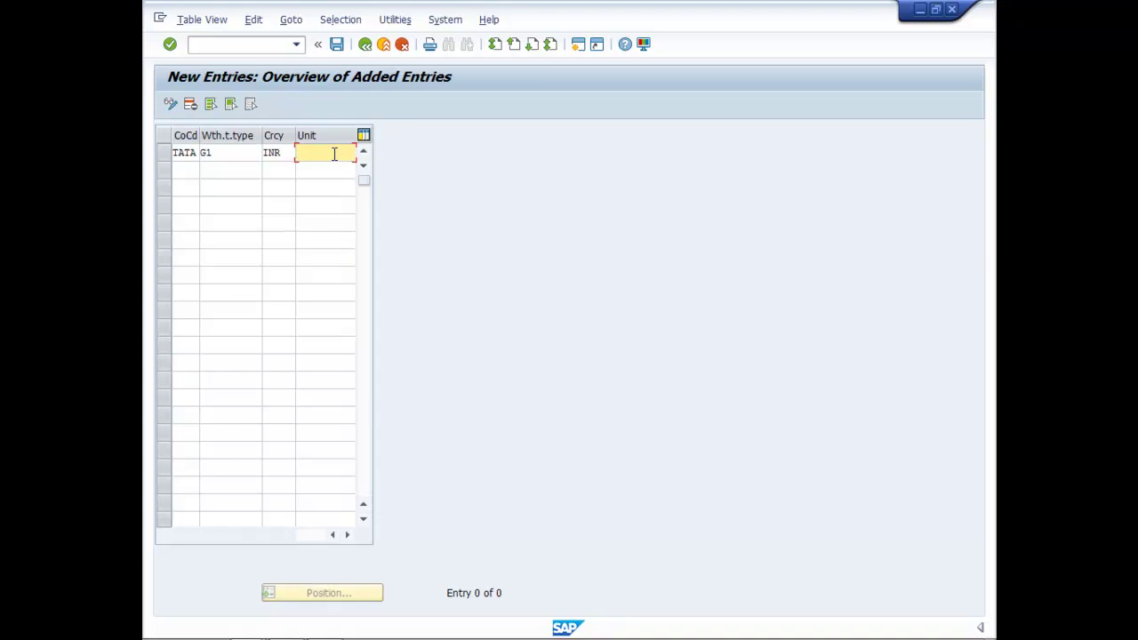
text(100)
Fill the second row with TATA, tax type 1G, INR and unit 100
click(181, 169)
text(tata)
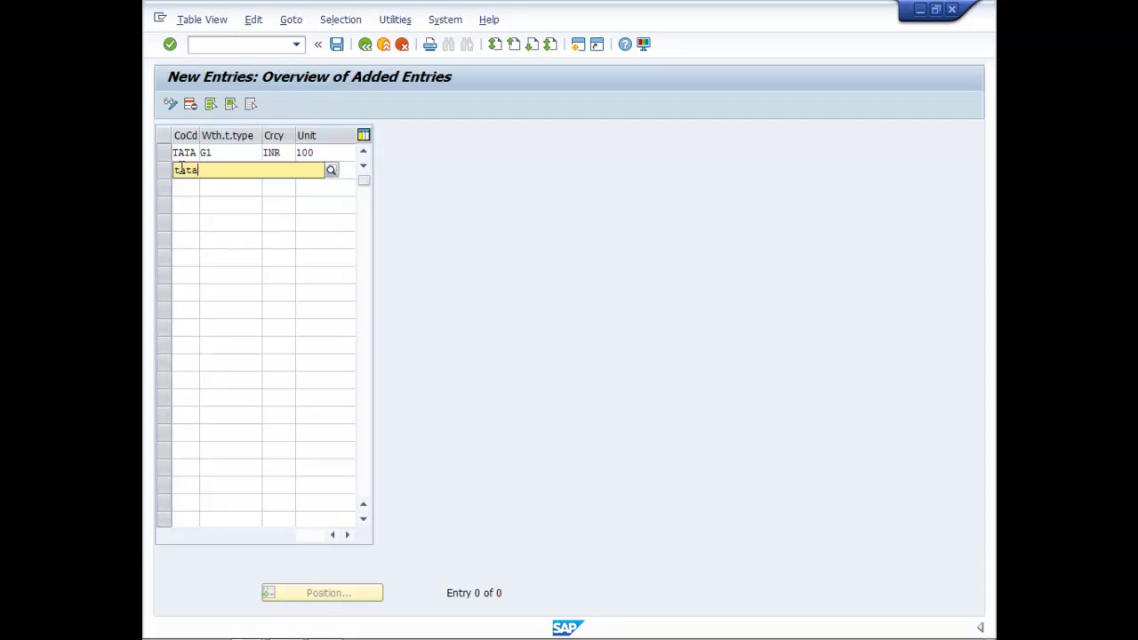
click(210, 207)
click(224, 169)
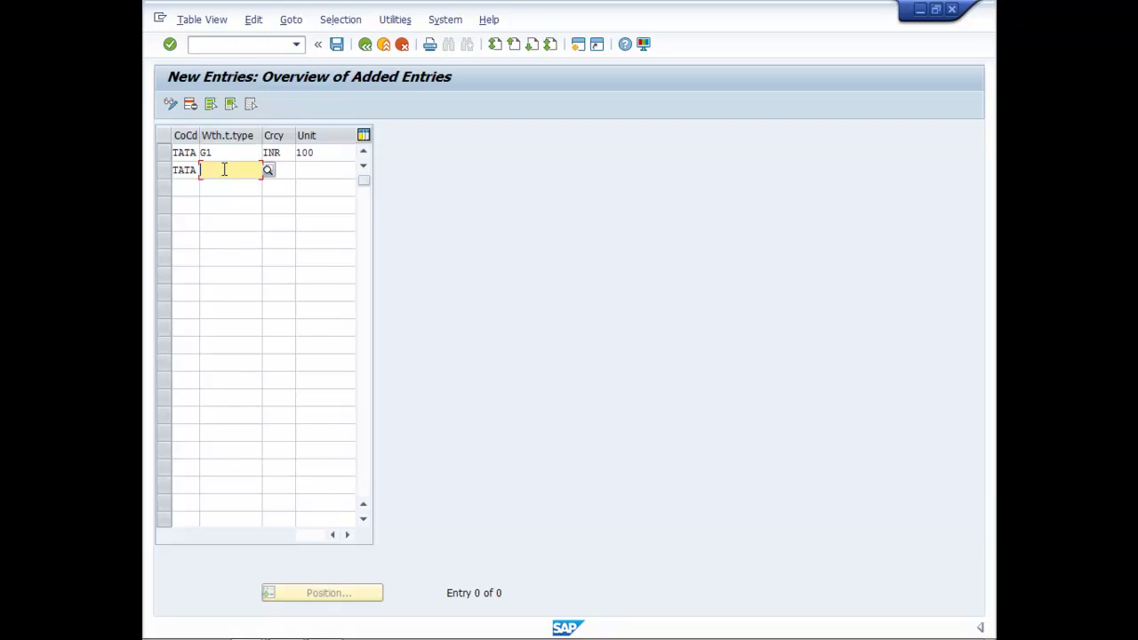
text(1g)
click(298, 209)
click(288, 172)
text(inr)
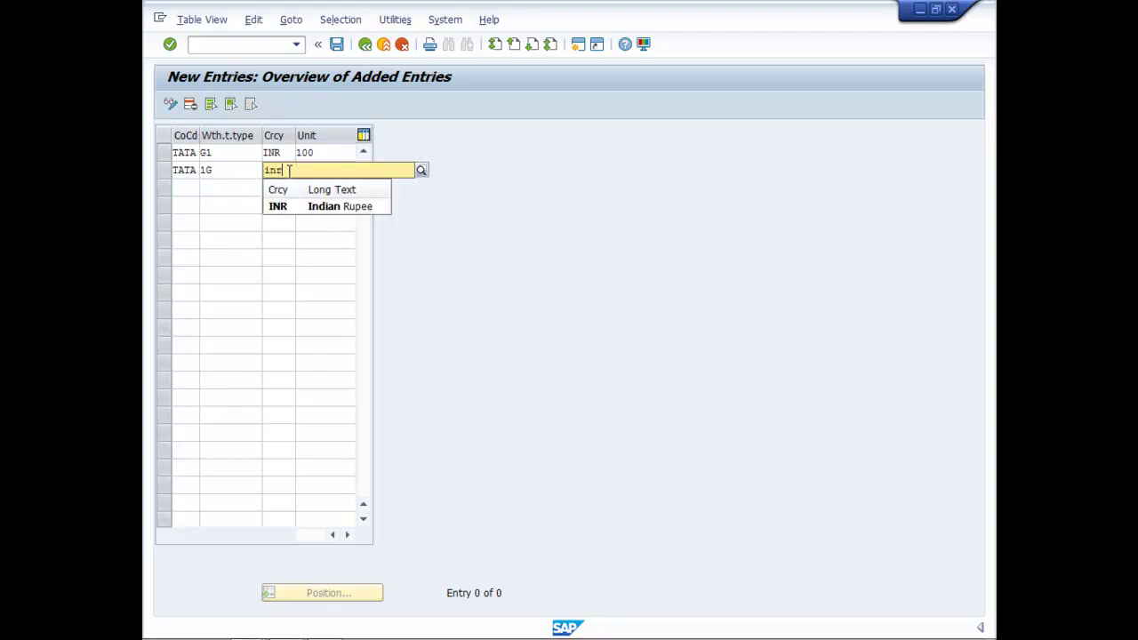
click(298, 207)
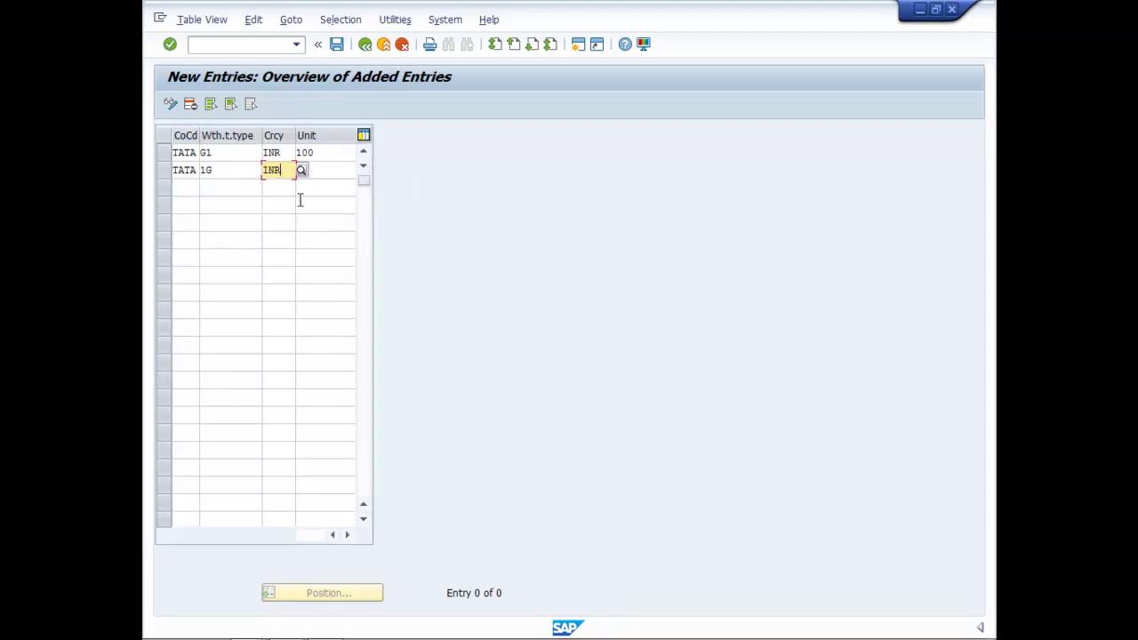
click(311, 167)
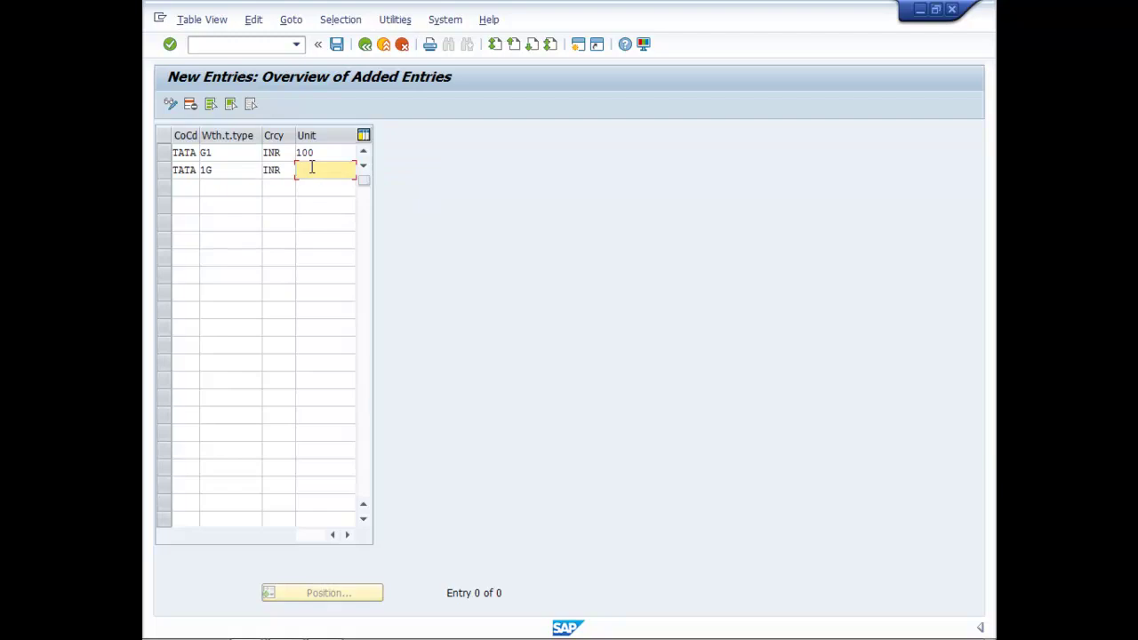
text(100)
Fill the third row with TATA, tax type J1, INR and unit 100
click(182, 188)
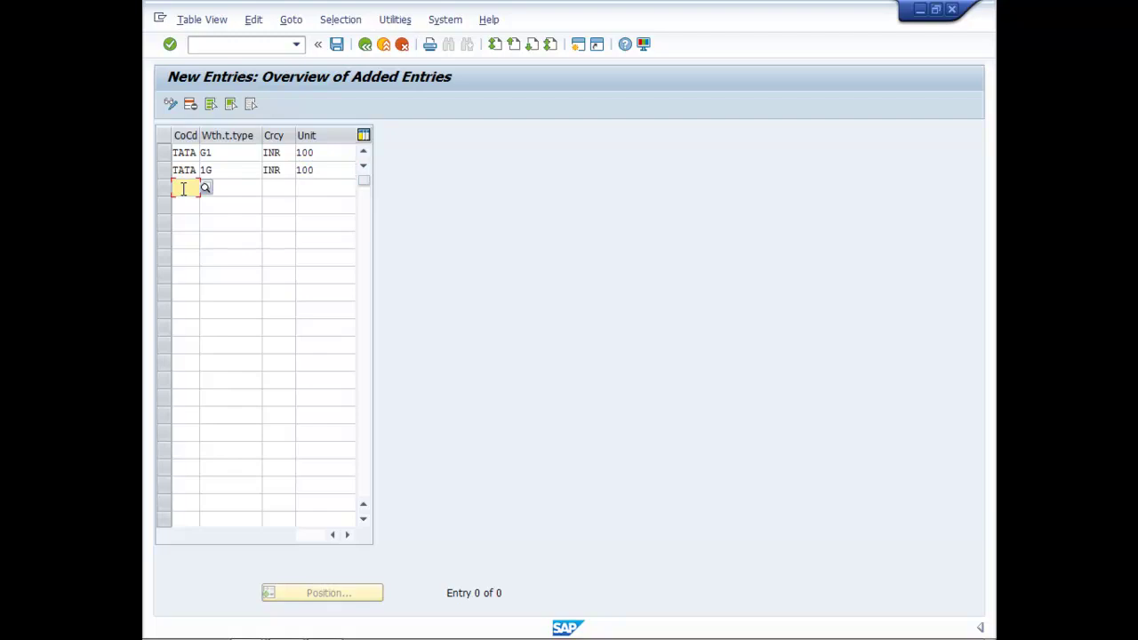
text(tata)
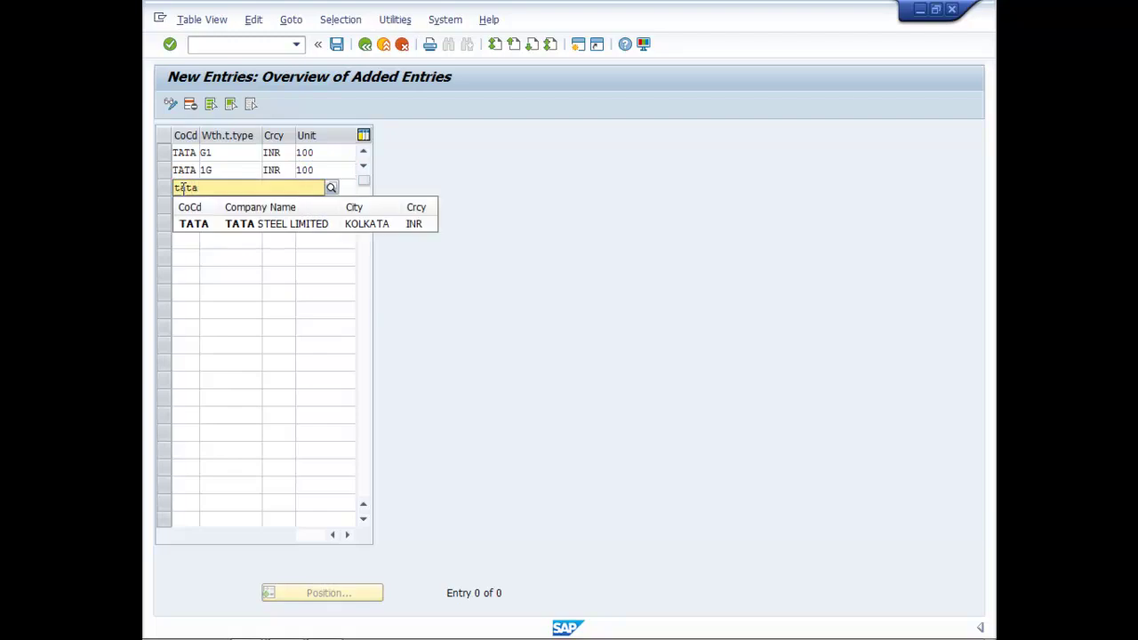
click(214, 224)
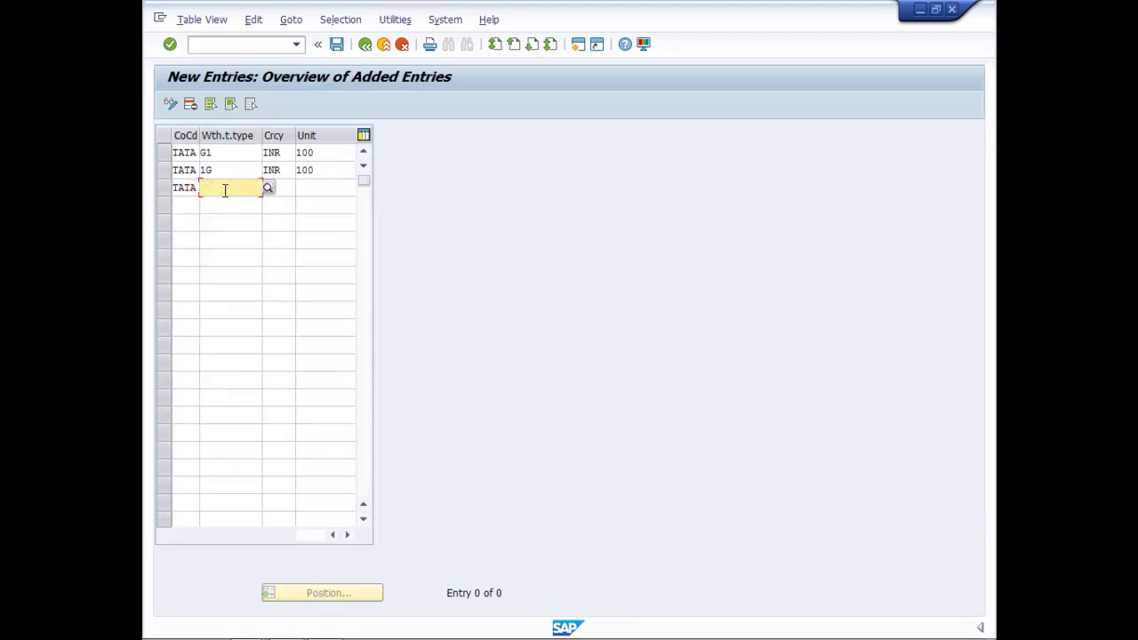
text(j1)
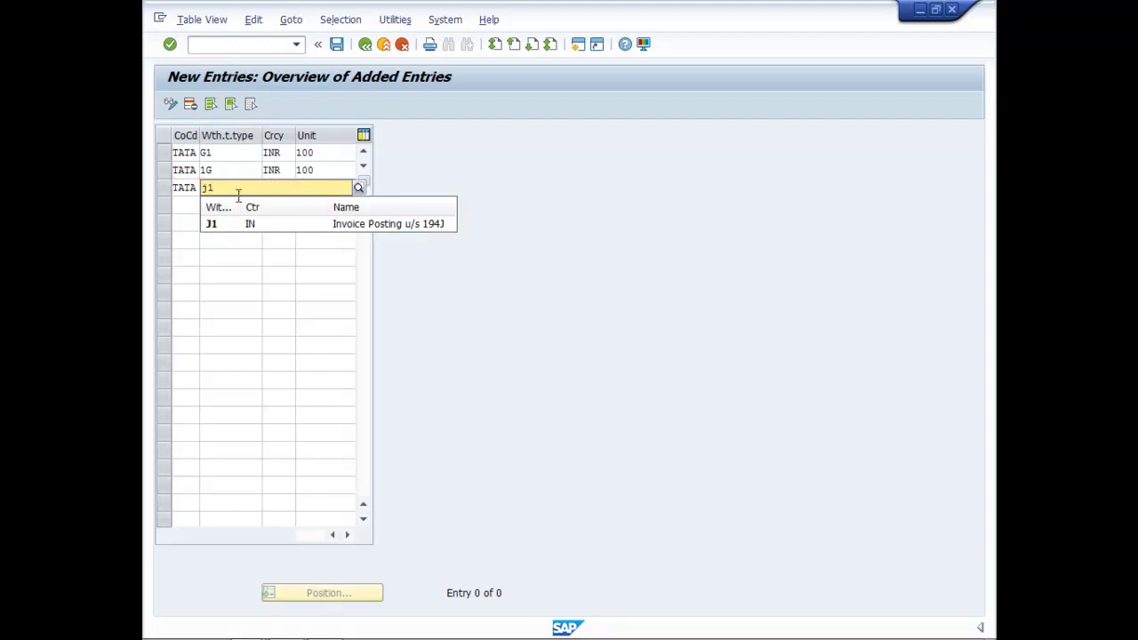
click(363, 225)
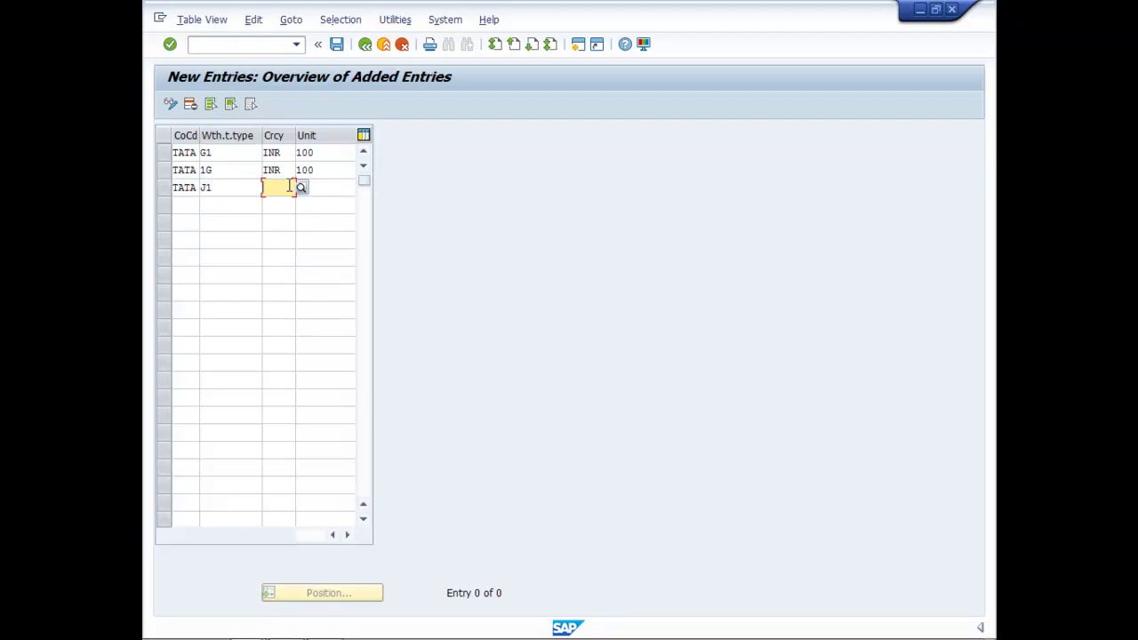
text(inr)
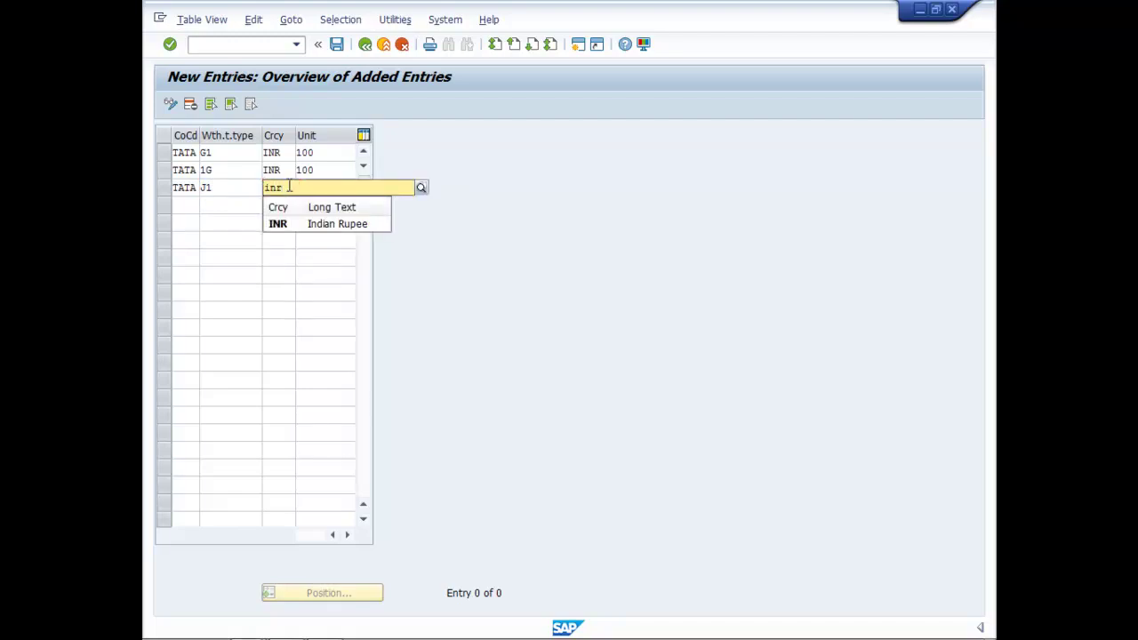
click(294, 224)
click(323, 192)
text(100)
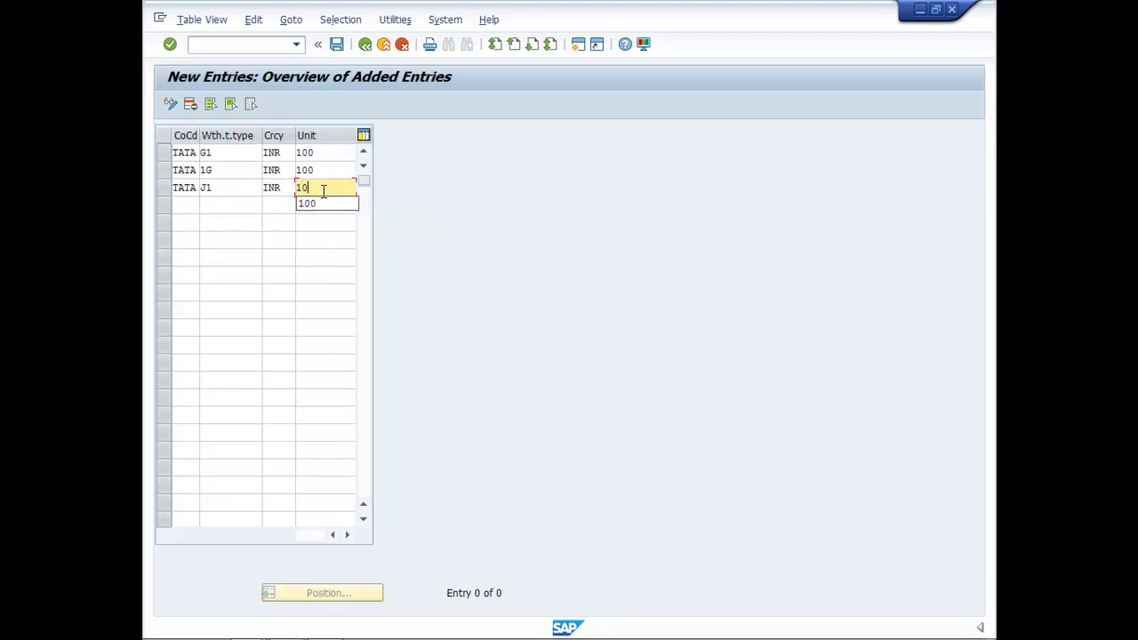
click(187, 203)
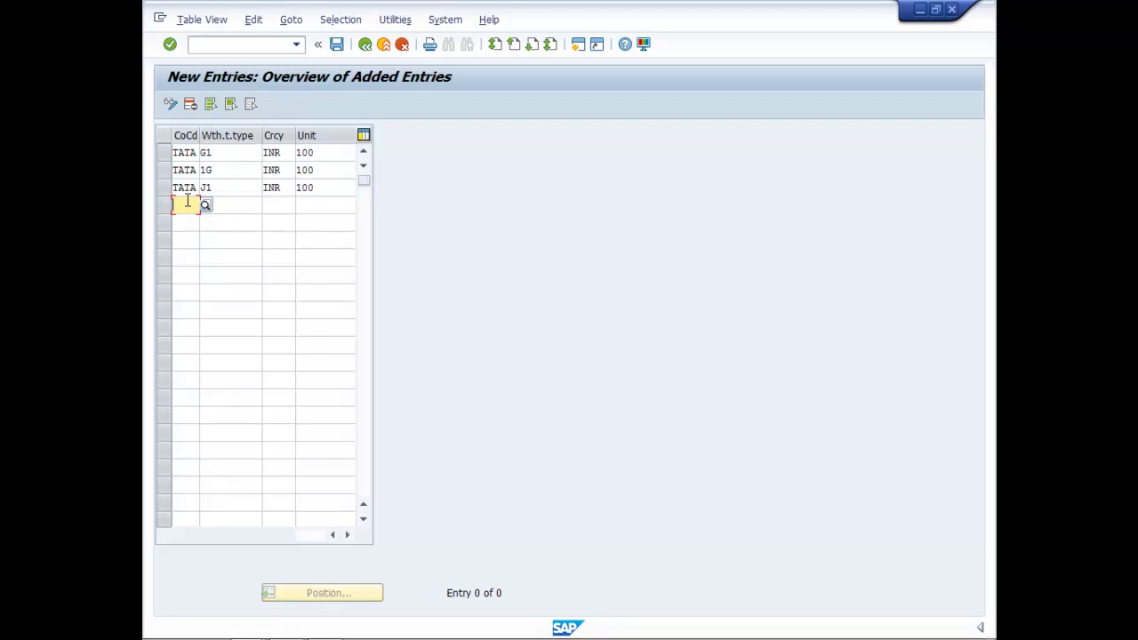
Fill the fourth row with TATA, tax type 1J, INR and unit 100
text(tata)
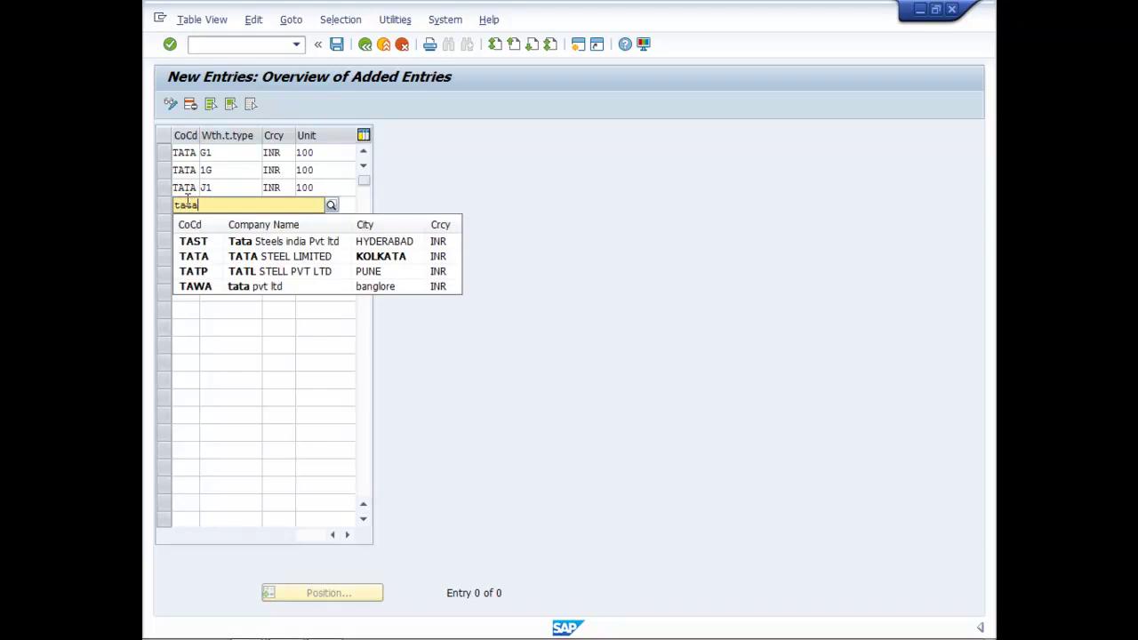
click(229, 241)
click(233, 203)
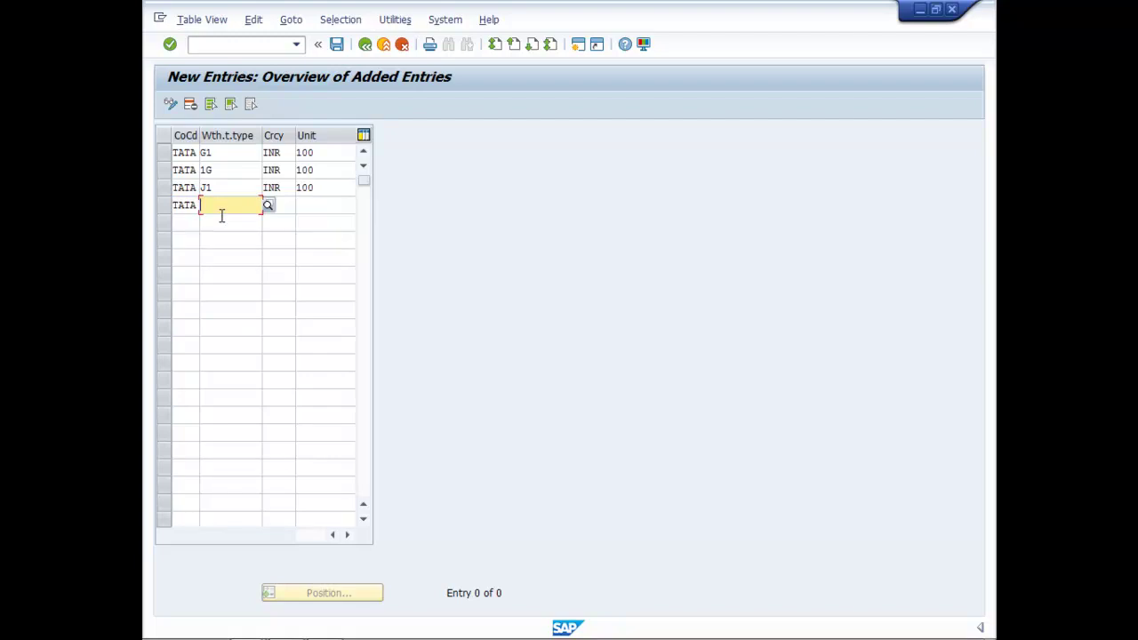
text(1j)
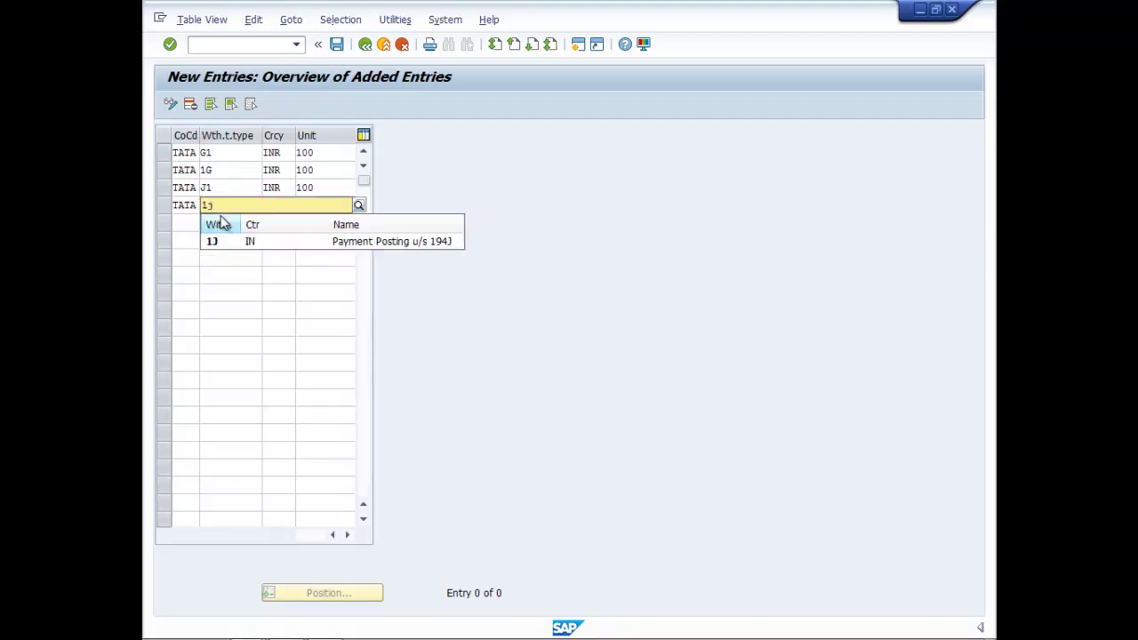
click(352, 241)
click(282, 205)
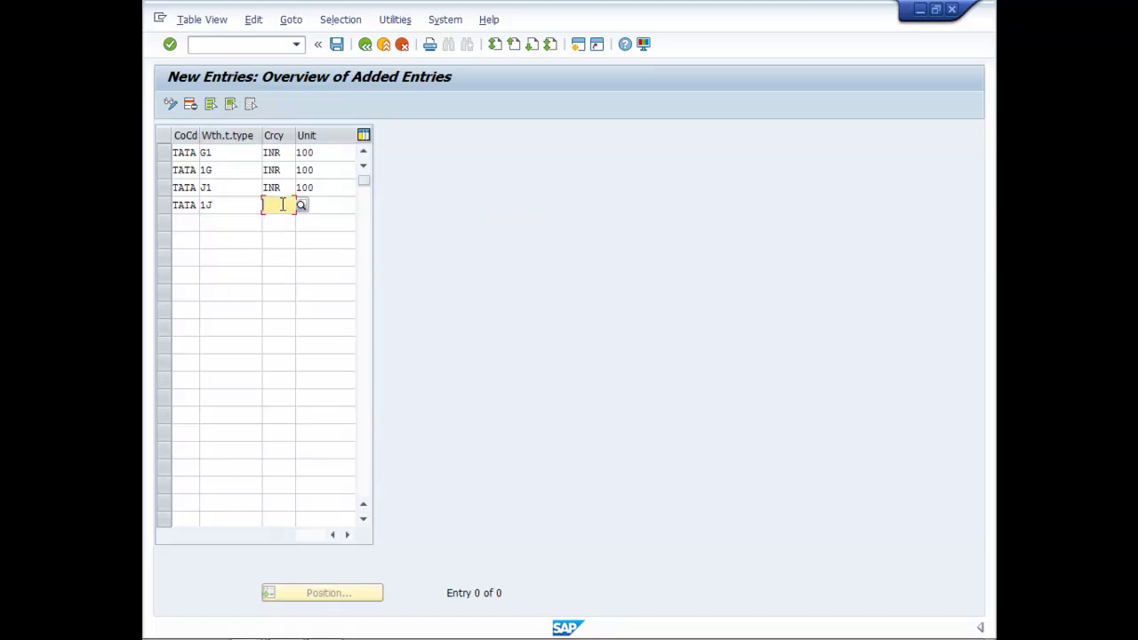
text(inr)
click(299, 242)
click(330, 205)
text(100)
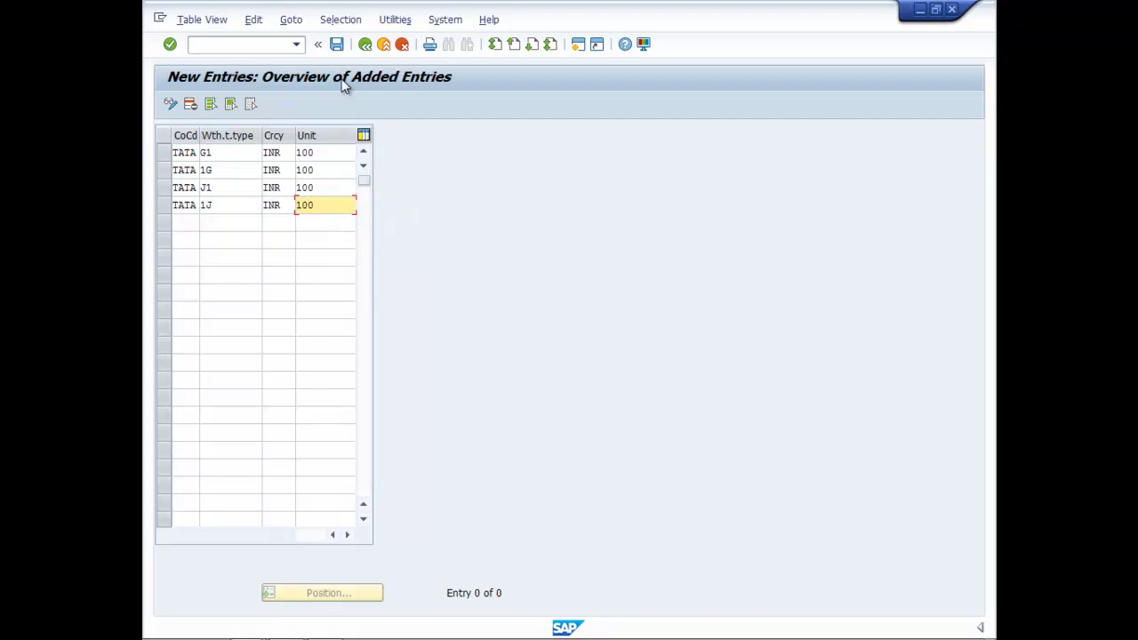
Save the four rules under the customizing request and return to the overview
click(338, 46)
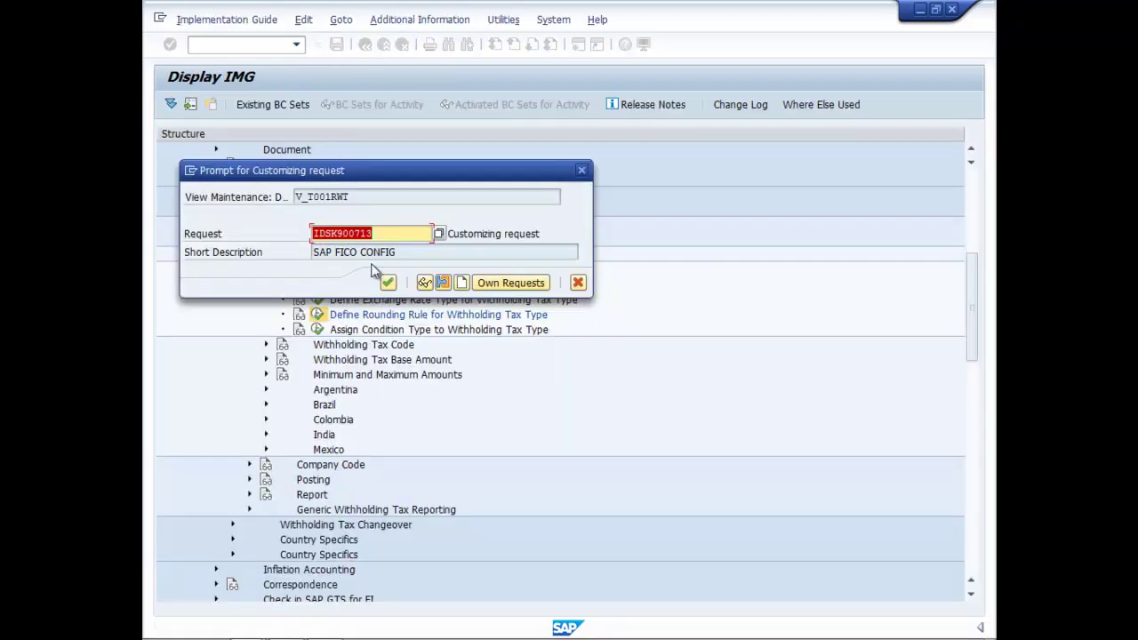
click(388, 285)
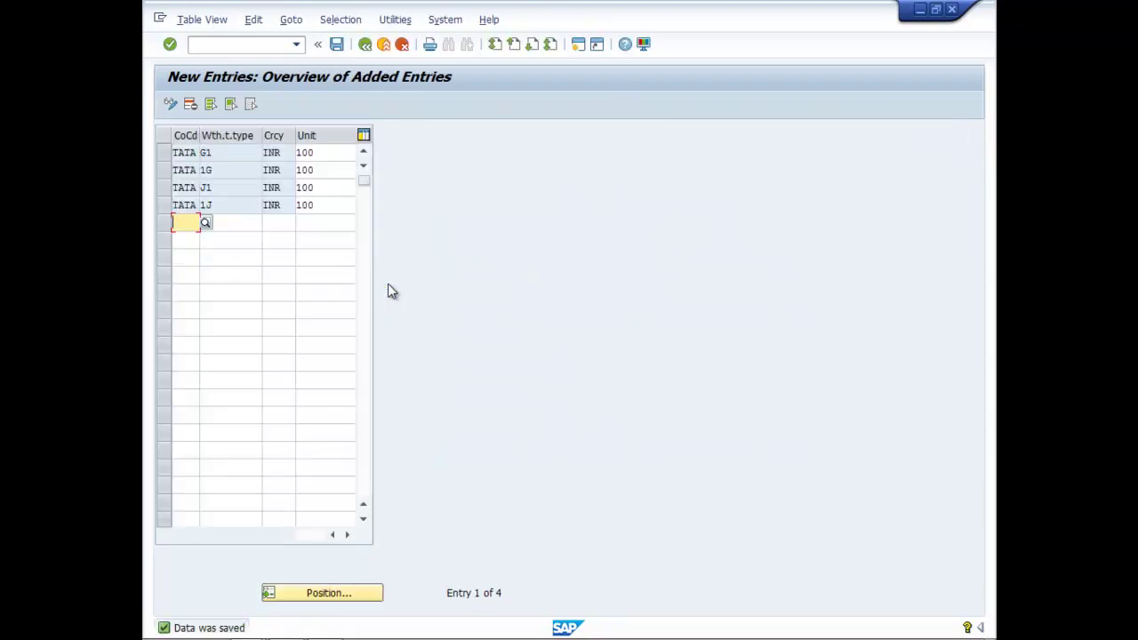
click(365, 47)
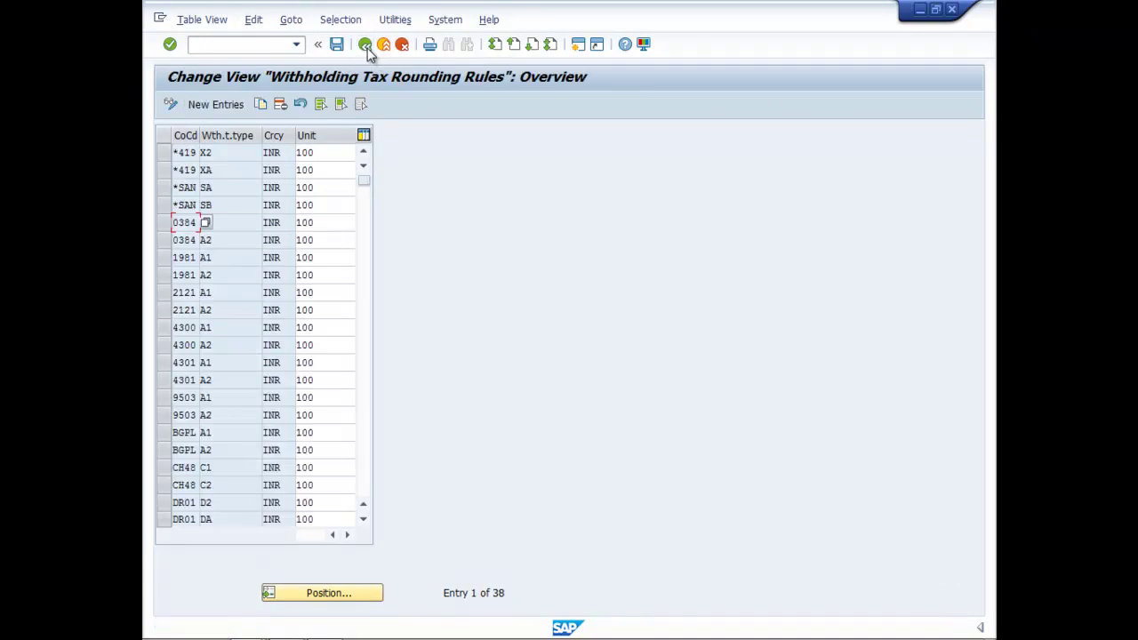
Position the overview at company code TATA and check its 1G, 1J, G1 and J1 rules
click(343, 594)
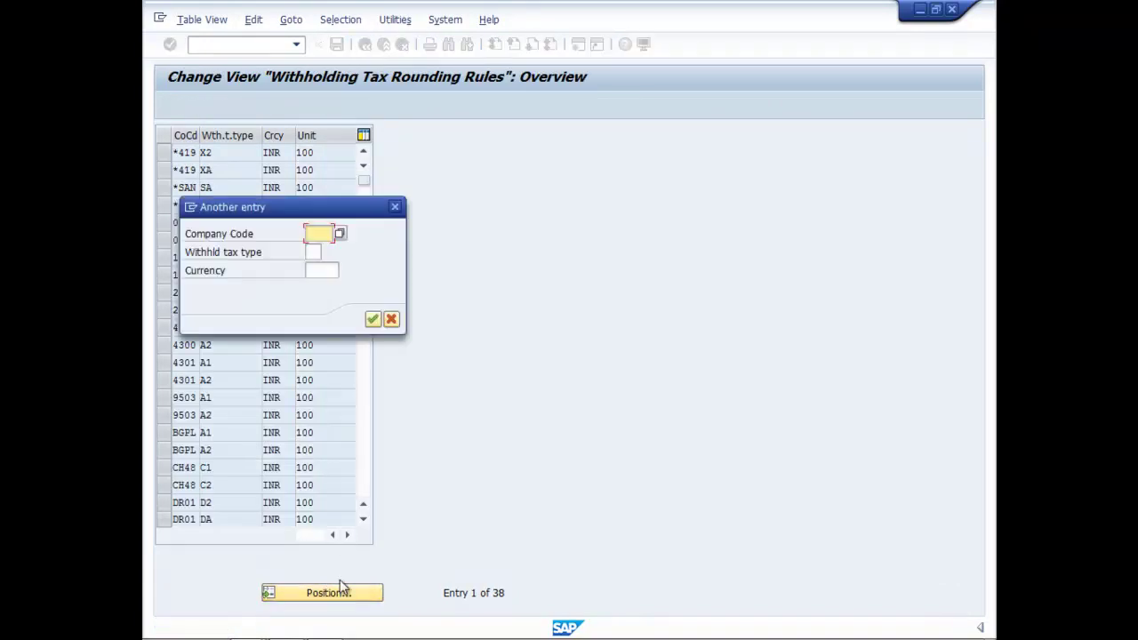
text(tata)
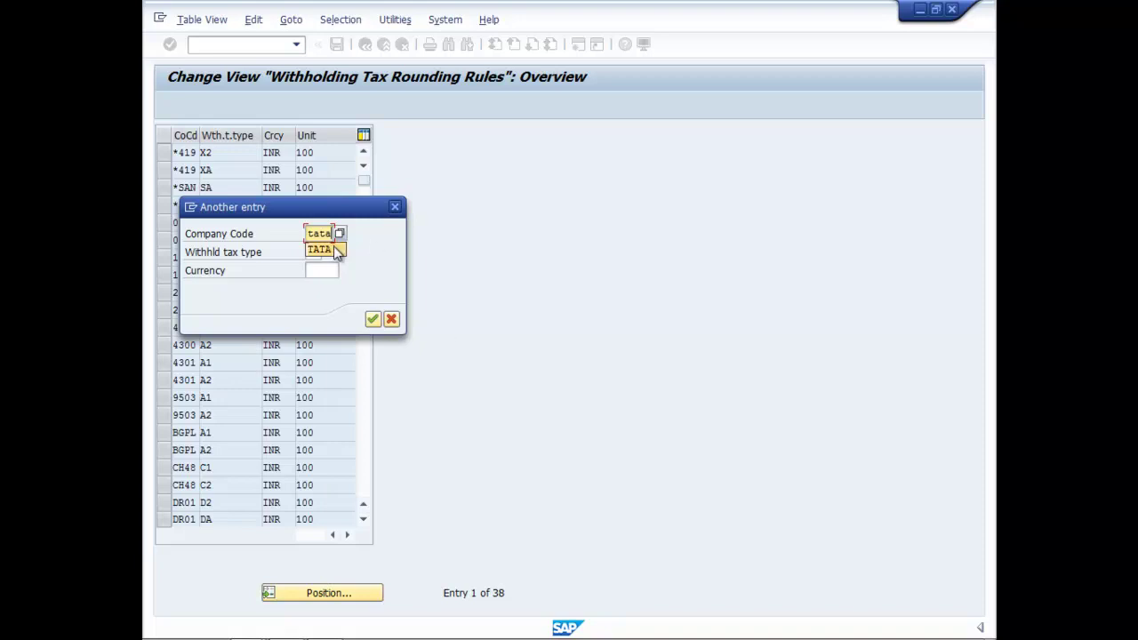
click(373, 318)
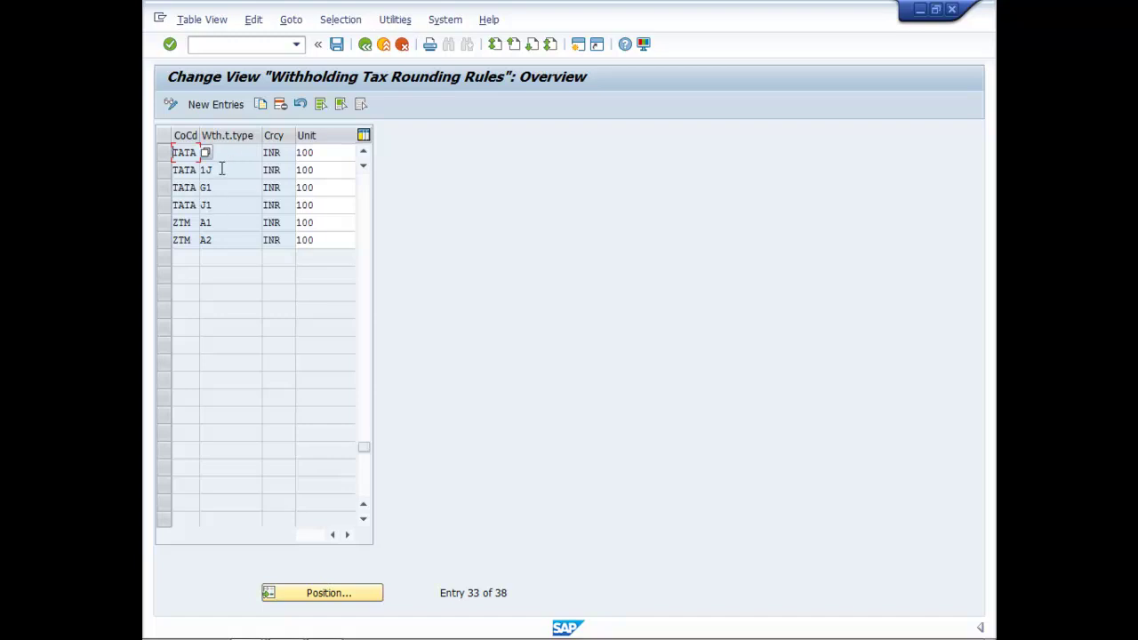
click(317, 153)
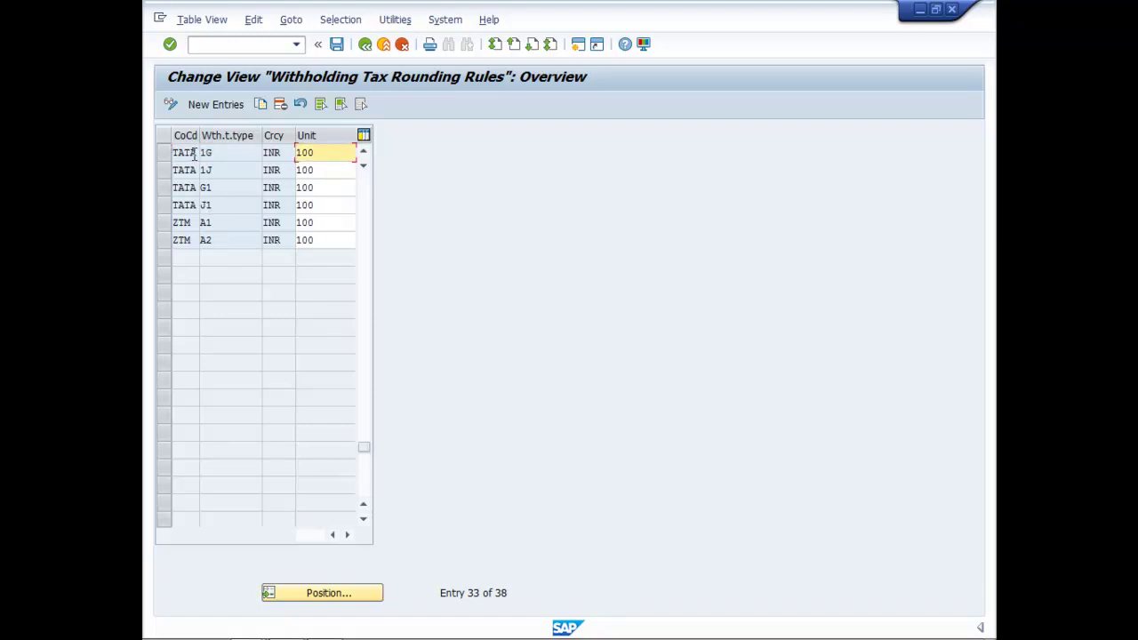